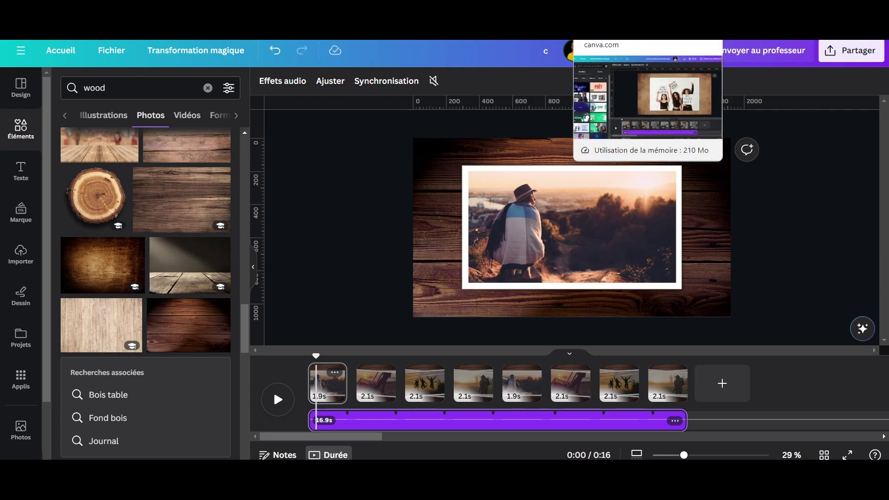
# Step: Compare the two finished slideshow designs and play back the wood-background version to examine its photo animations
pyautogui.hotkey('ctrl', 'Tab')
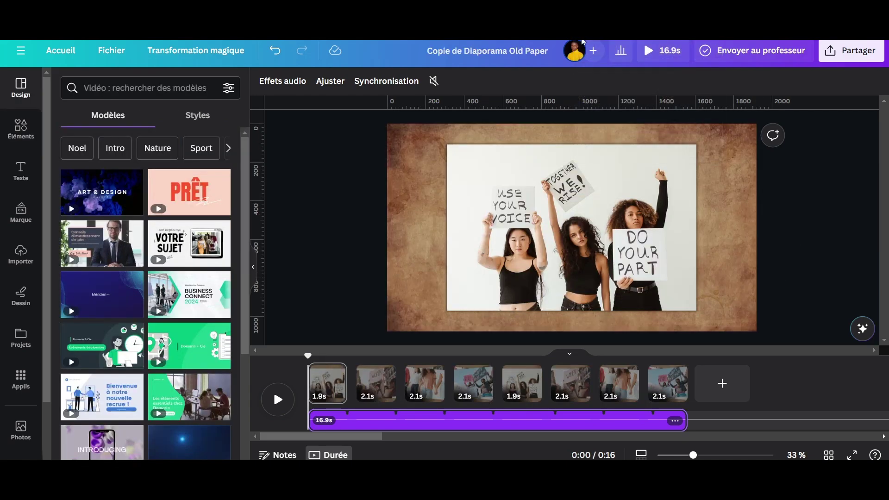
pyautogui.hotkey('ctrl', 'Tab')
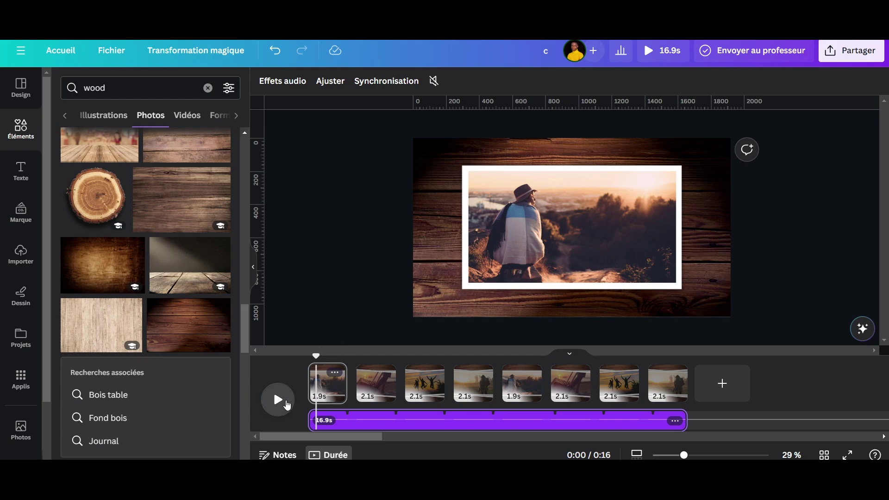
pyautogui.click(278, 399)
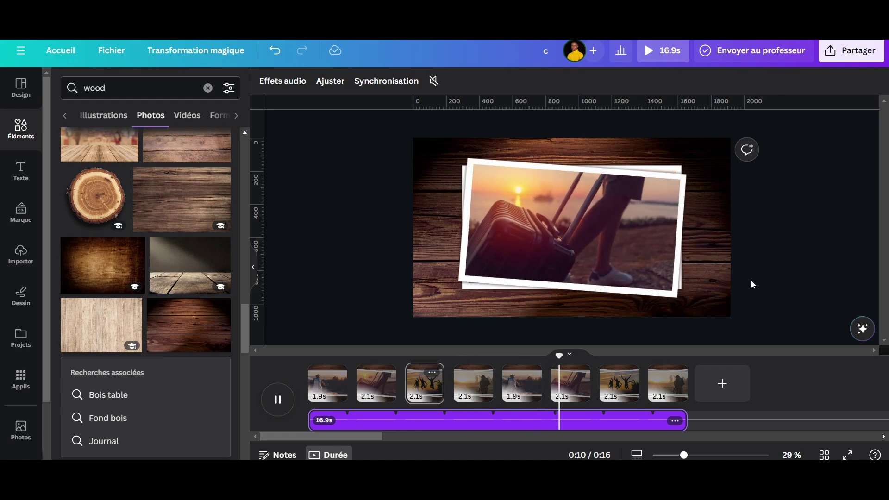
pyautogui.click(370, 295)
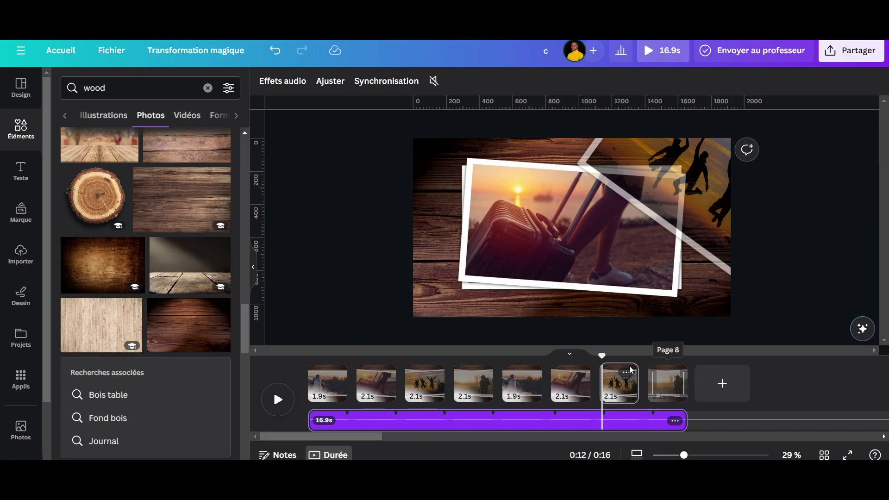
pyautogui.moveTo(607, 357); pyautogui.dragTo(615, 360)
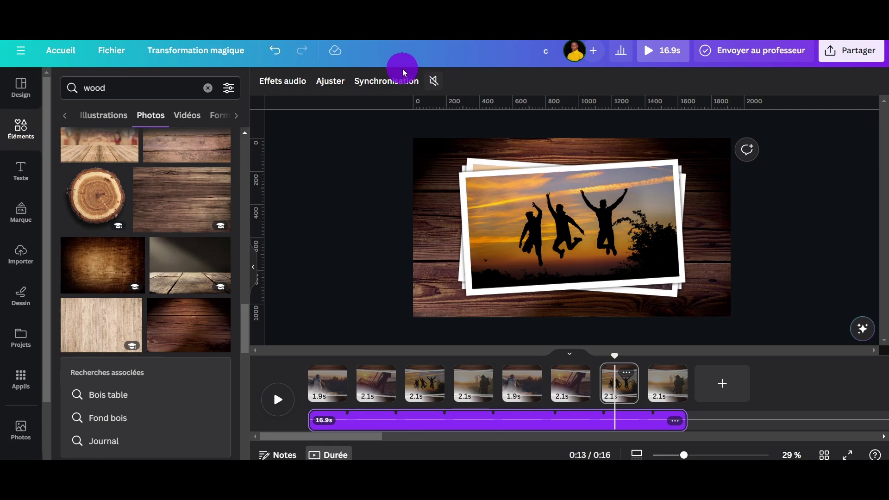
# Step: Unmute the slideshow's audio track at volume 36 and preview the whole video full screen
pyautogui.click(433, 81)
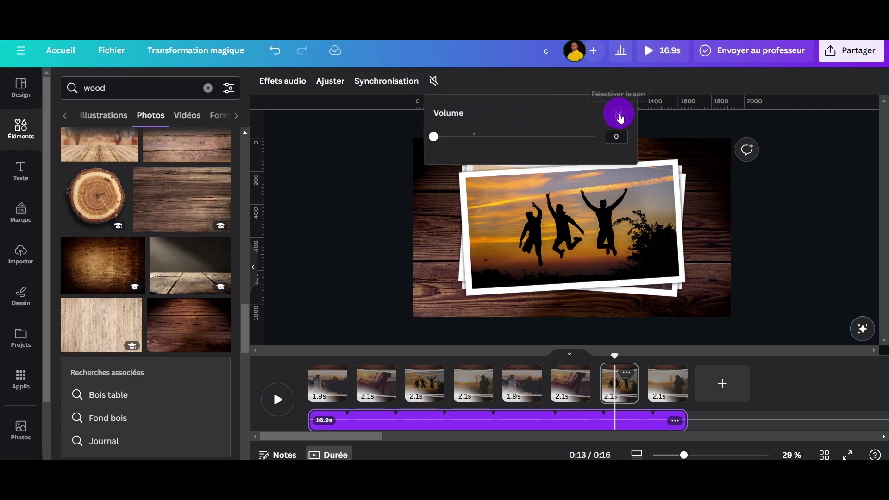
pyautogui.click(619, 116)
pyautogui.moveTo(479, 139); pyautogui.dragTo(450, 145)
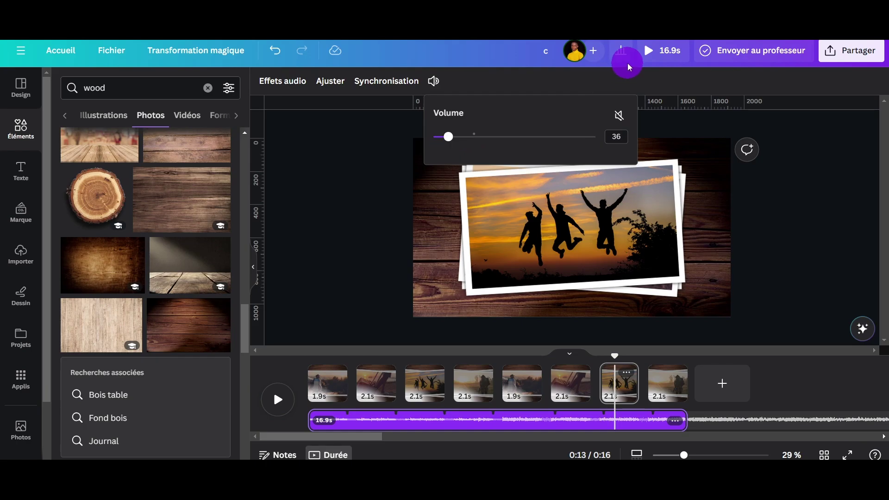
pyautogui.click(645, 51)
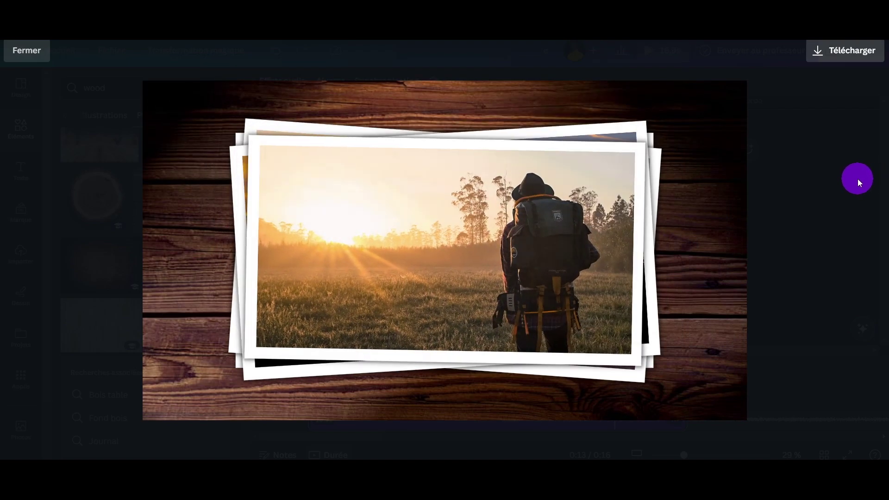
pyautogui.press('Escape')
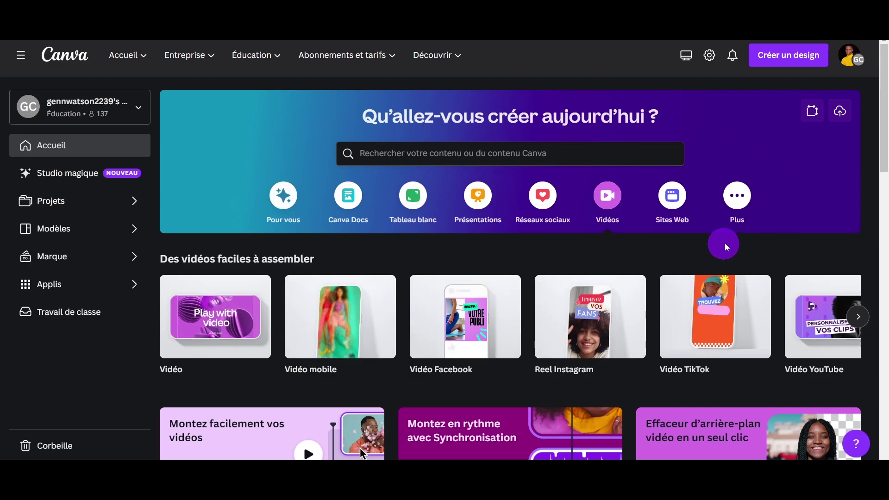
# Step: Create a blank 1920 × 1080 px video design and fit its page in view at 35 %
pyautogui.scroll(-5, 738, 238)
pyautogui.scroll(4, 744, 239)
pyautogui.scroll(1, 744, 239)
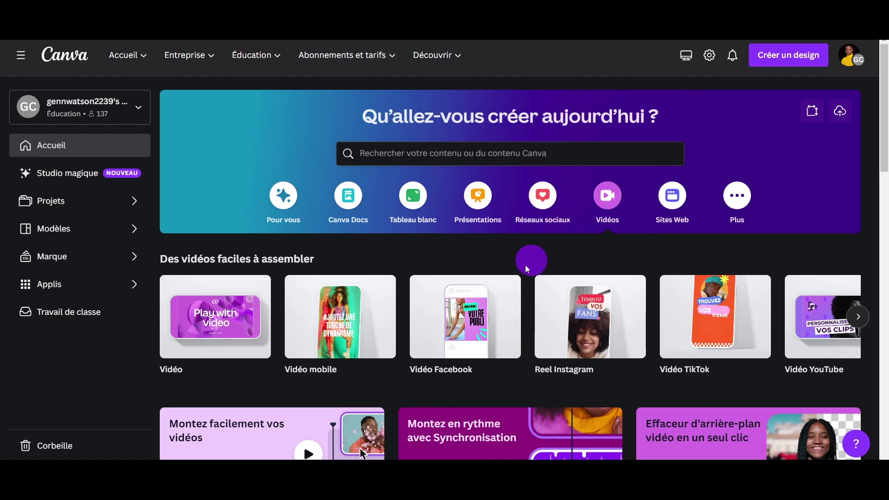
pyautogui.moveTo(199, 324)
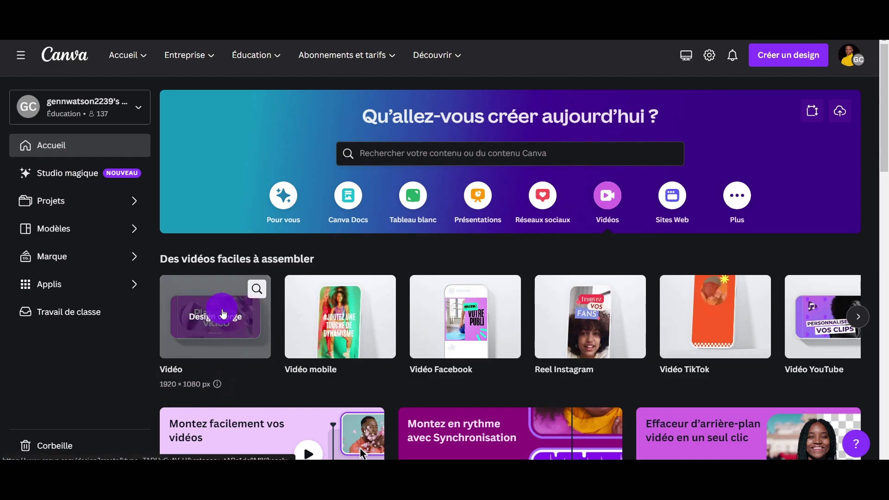
pyautogui.click(221, 309)
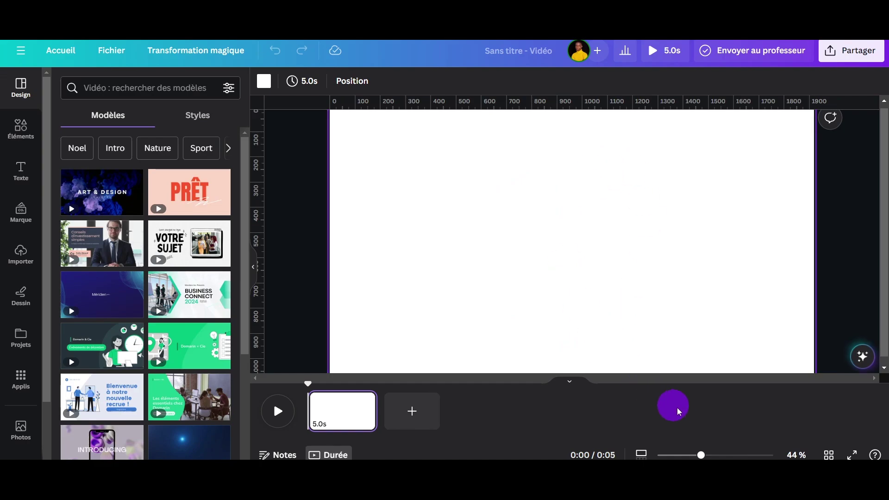
pyautogui.moveTo(705, 456); pyautogui.dragTo(694, 455)
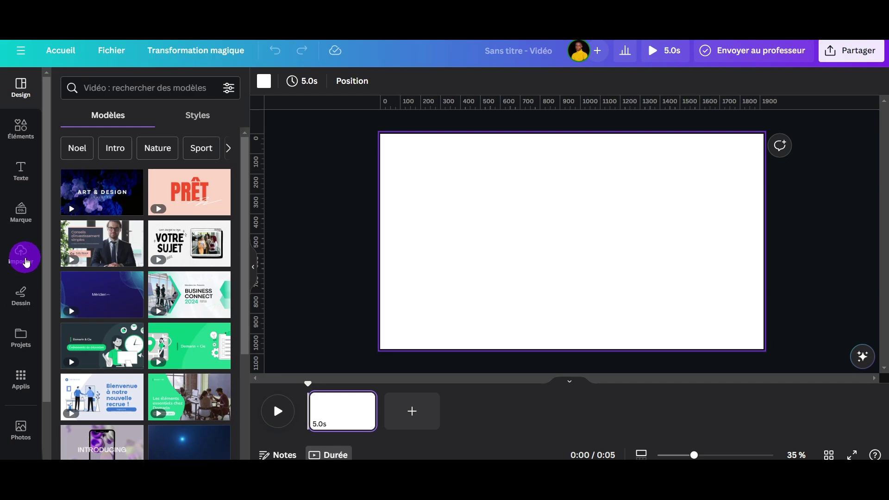
pyautogui.click(24, 262)
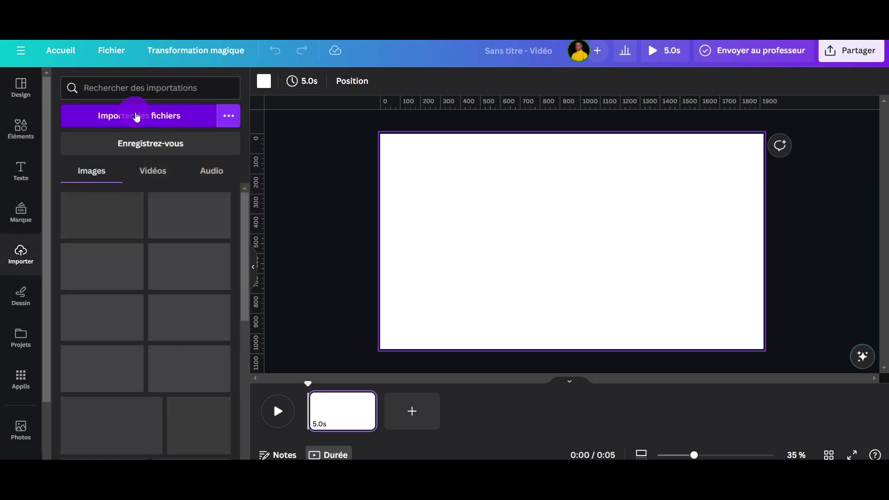
pyautogui.click(125, 119)
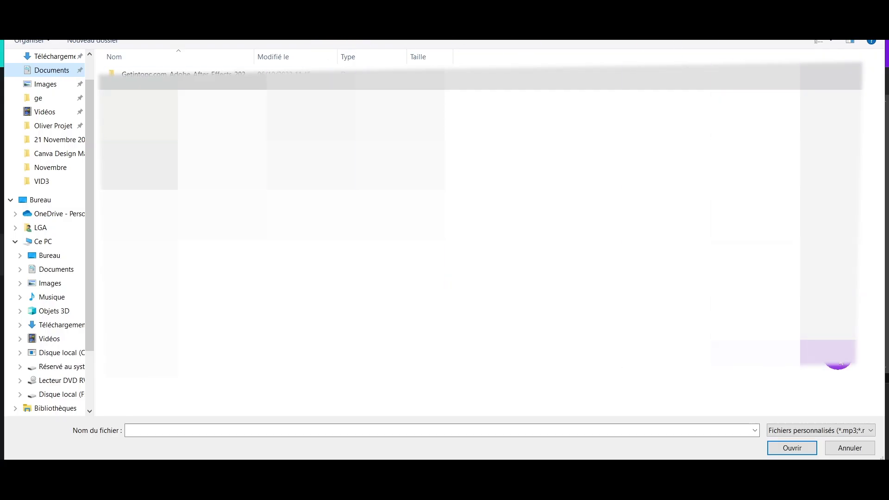
pyautogui.click(857, 452)
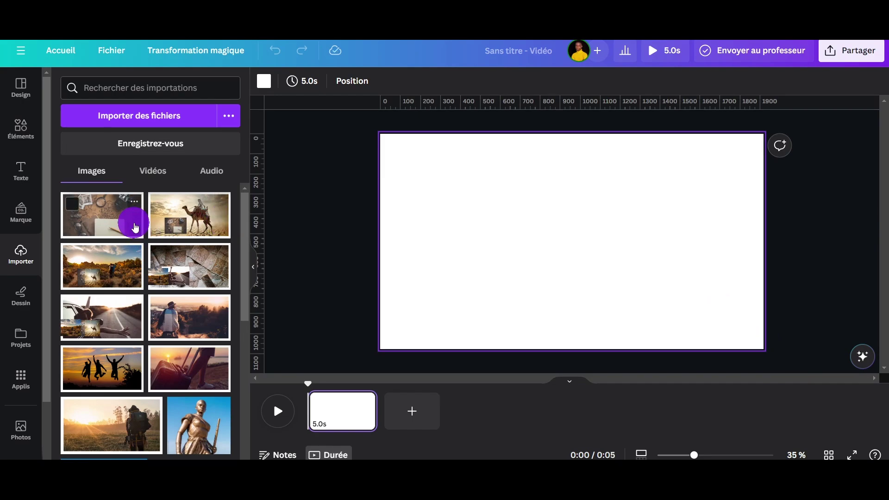
pyautogui.click(16, 135)
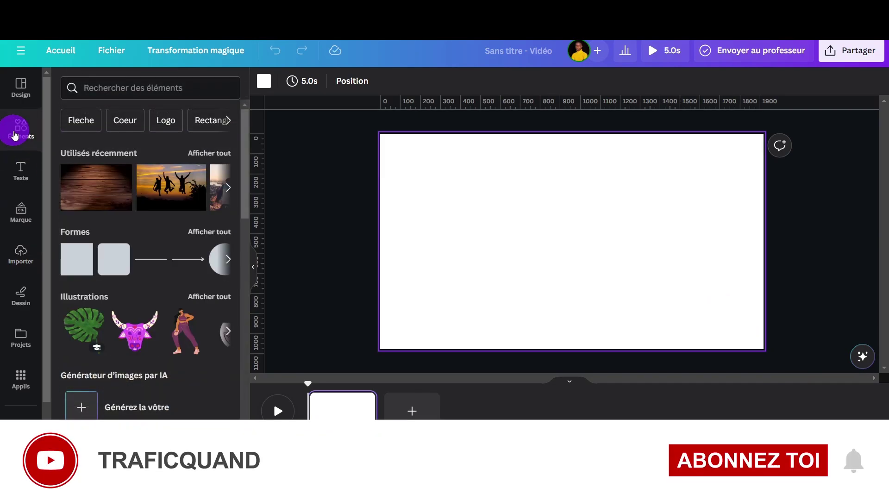
# Step: Search the photo library for "voyage"
pyautogui.scroll(-2, 20, 190)
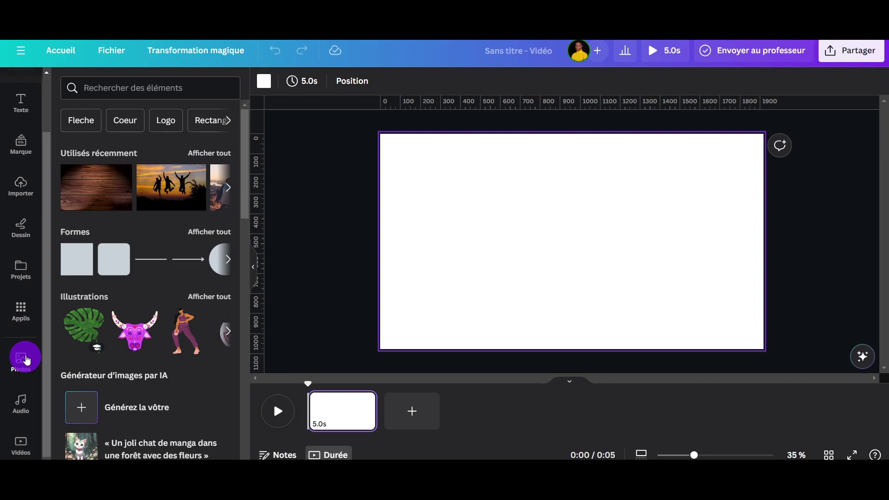
pyautogui.click(26, 360)
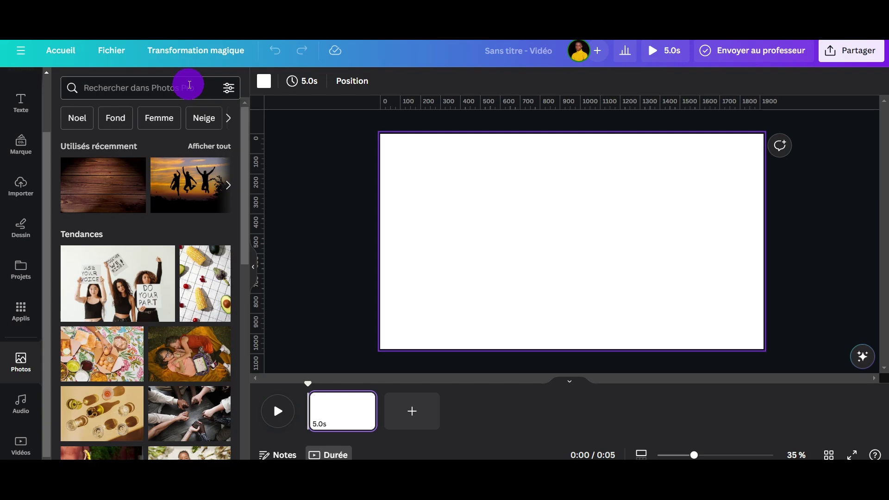
pyautogui.click(186, 85)
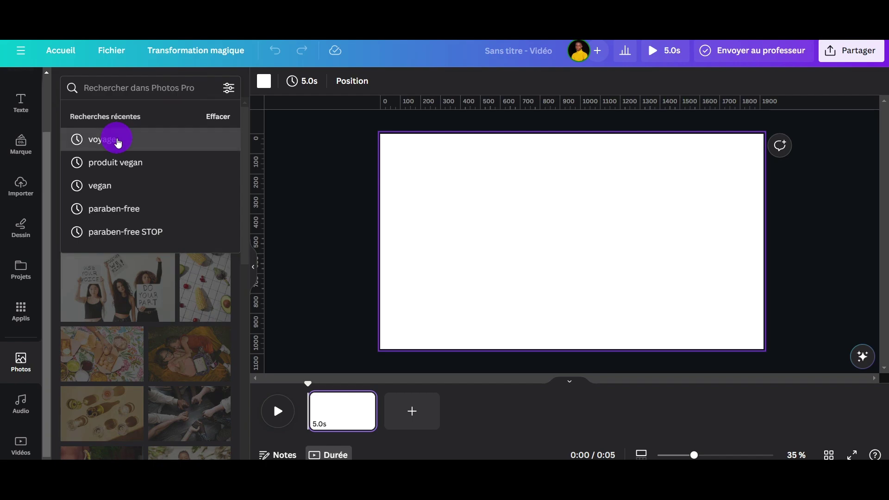
pyautogui.click(115, 141)
# Step: Add the sunset photo of a traveller pulling a suitcase and shrink it to a small image near the page's upper-left corner
pyautogui.scroll(-10, 175, 175)
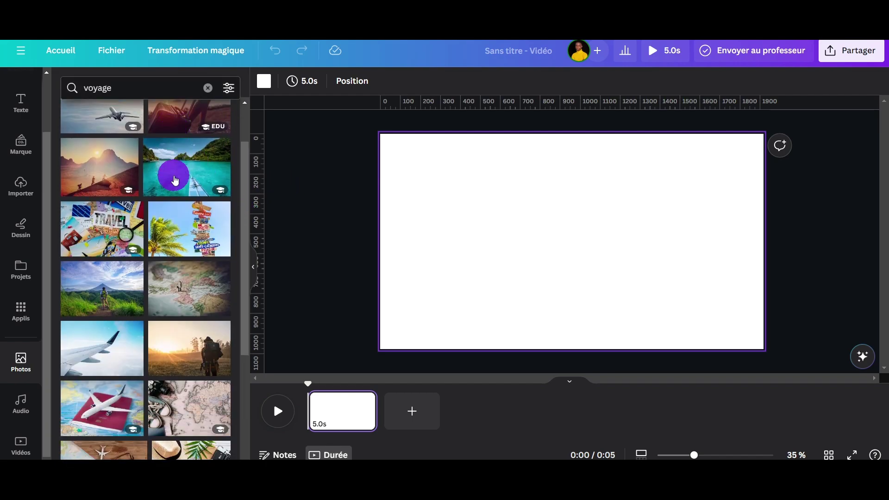
pyautogui.scroll(-5, 175, 176)
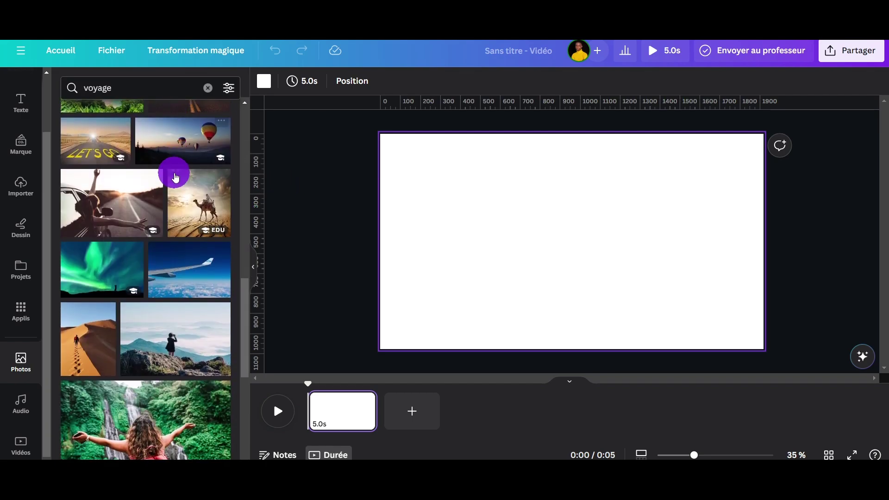
pyautogui.scroll(-5, 174, 171)
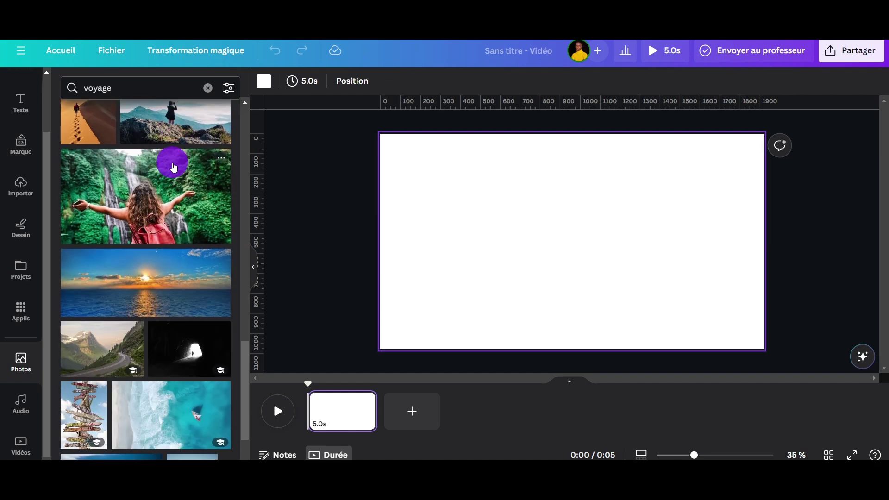
pyautogui.scroll(10, 174, 168)
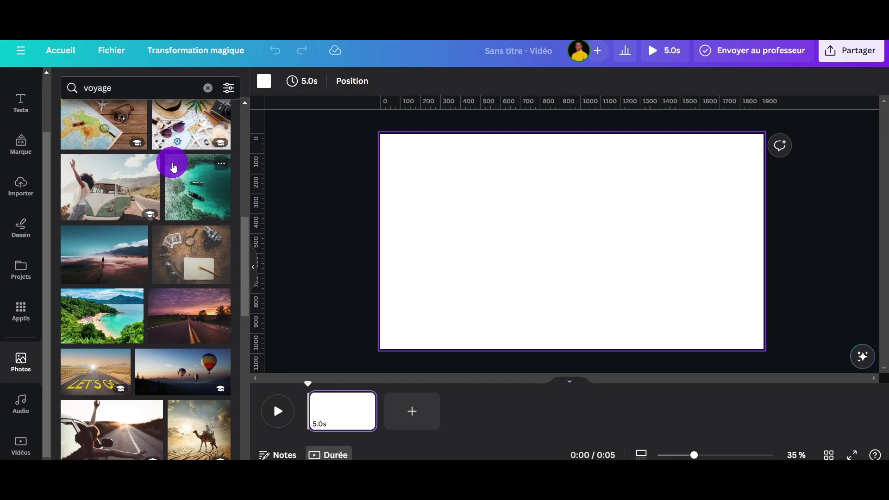
pyautogui.scroll(5, 173, 167)
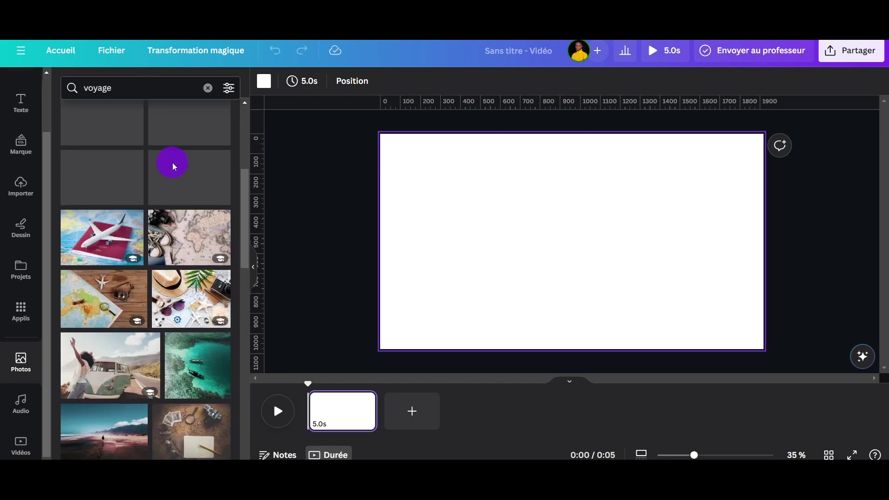
pyautogui.scroll(5, 176, 169)
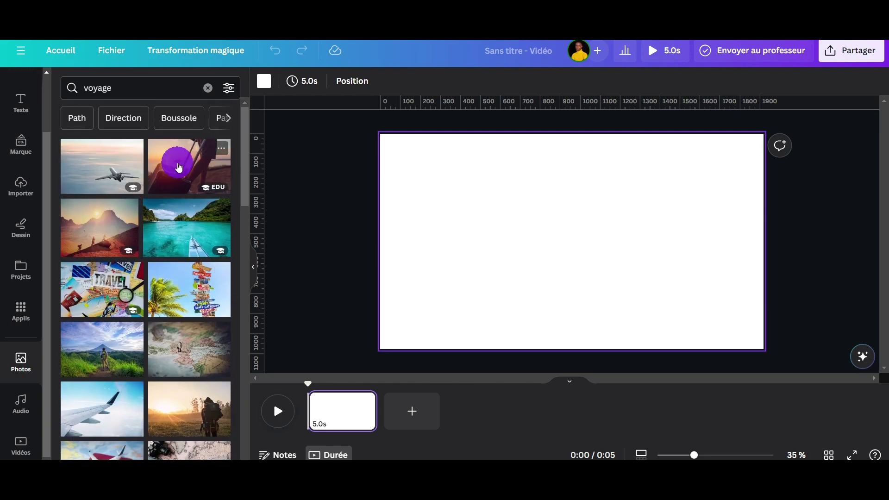
pyautogui.click(206, 169)
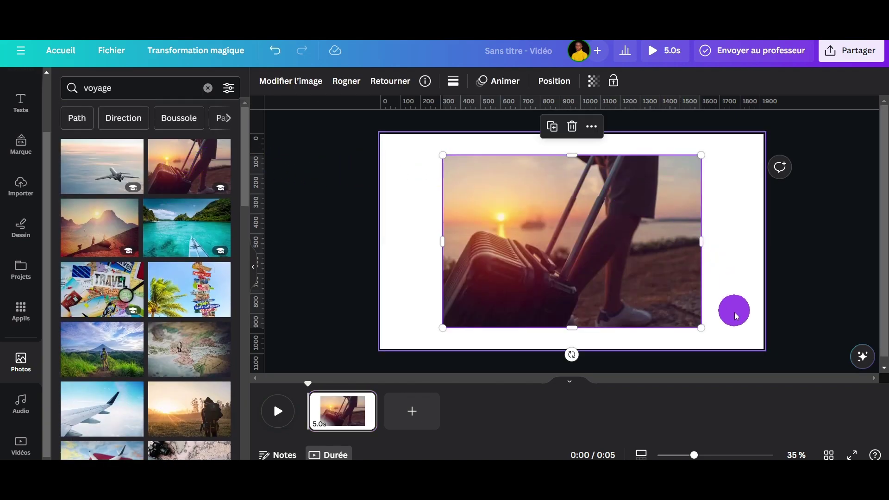
pyautogui.moveTo(704, 325); pyautogui.dragTo(478, 184)
# Step: Add the photo of hikers in the desert mountains, shrink it and place it below the suitcase photo
pyautogui.click(103, 231)
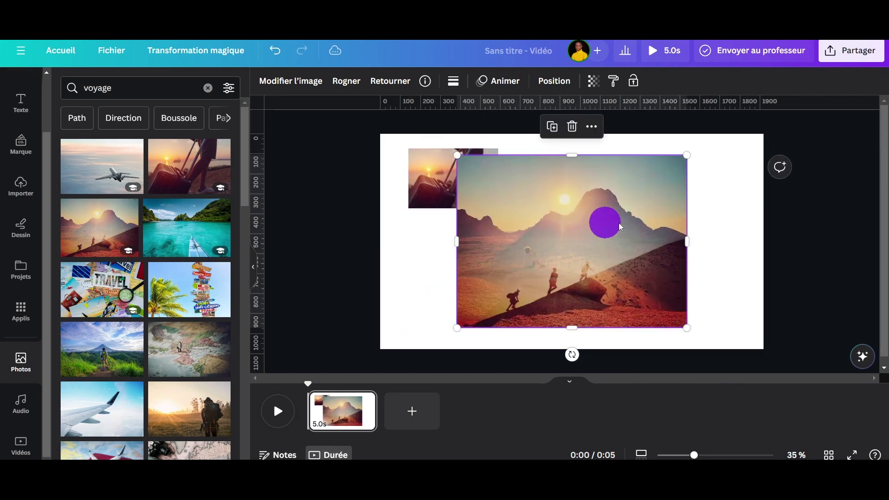
pyautogui.moveTo(687, 155); pyautogui.dragTo(534, 273)
pyautogui.moveTo(490, 290); pyautogui.dragTo(432, 238)
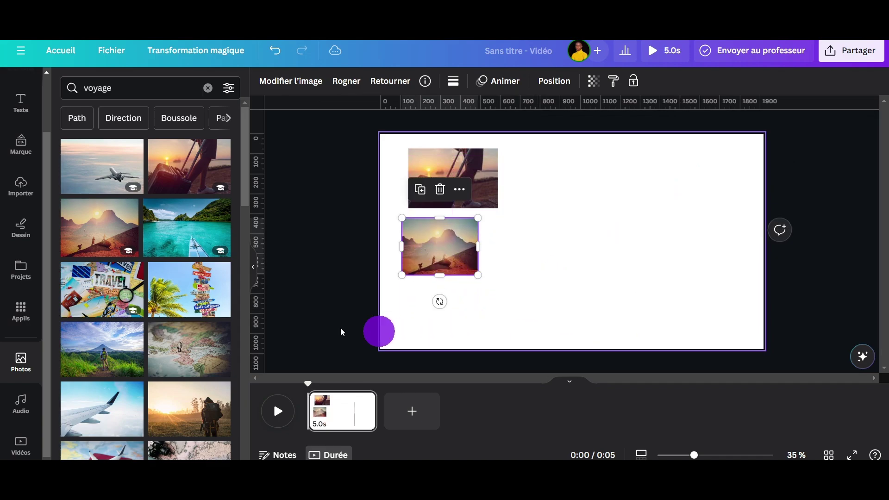
# Step: Add the photo of the backpacker in a sunlit field and shrink it to the right of the other two photos
pyautogui.scroll(-3, 132, 250)
pyautogui.scroll(-3, 140, 255)
pyautogui.scroll(3, 228, 278)
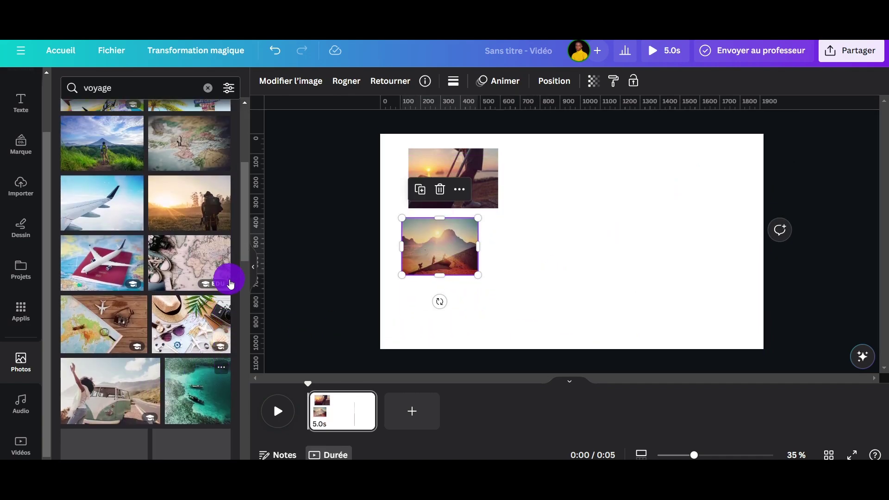
pyautogui.click(194, 244)
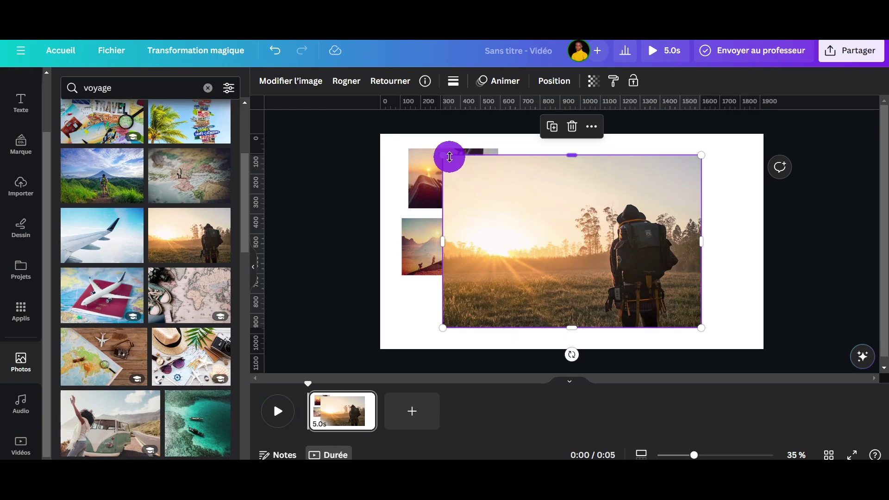
pyautogui.hotkey('ctrl', 'z')
pyautogui.scroll(-6, 177, 240)
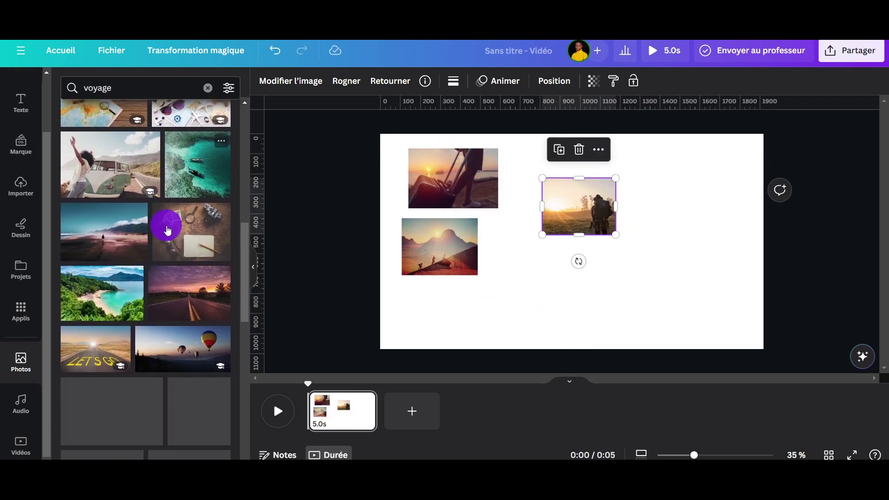
pyautogui.click(180, 260)
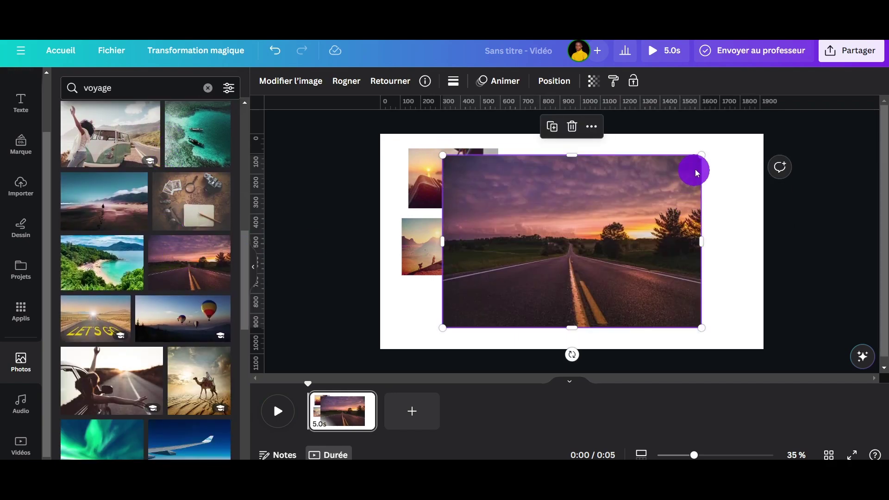
pyautogui.moveTo(696, 153)
pyautogui.mouseDown()
pyautogui.moveTo(526, 284)
pyautogui.moveTo(558, 299)
pyautogui.mouseUp()
pyautogui.press('Delete')
pyautogui.click(433, 217)
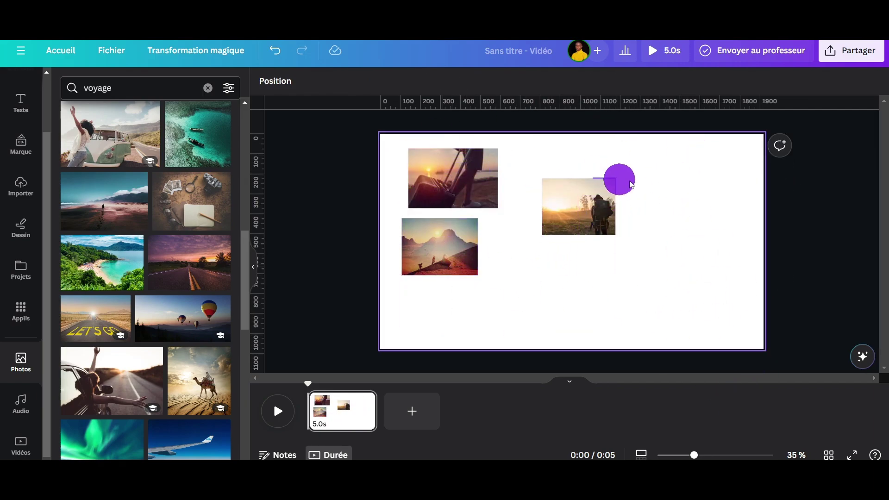
pyautogui.click(332, 246)
pyautogui.scroll(-4, 155, 227)
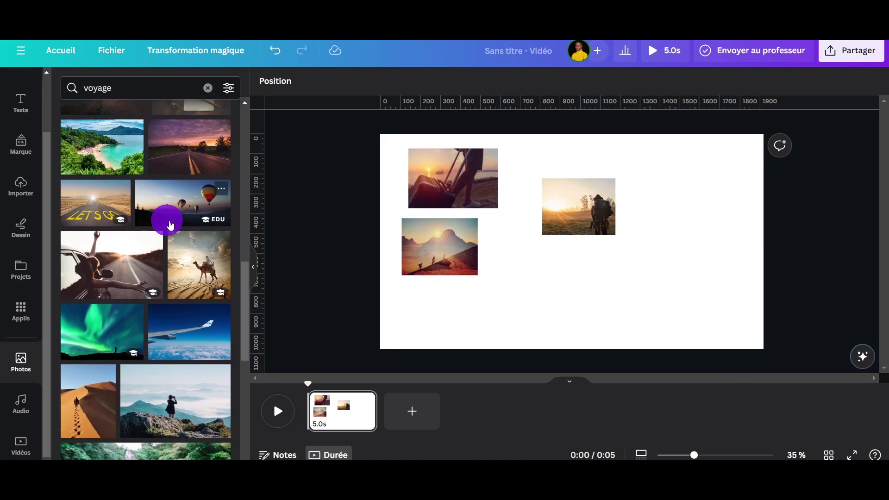
# Step: Add the photo of the woman leaning out of a car window, shrink it and place it below the backpacker photo
pyautogui.click(121, 203)
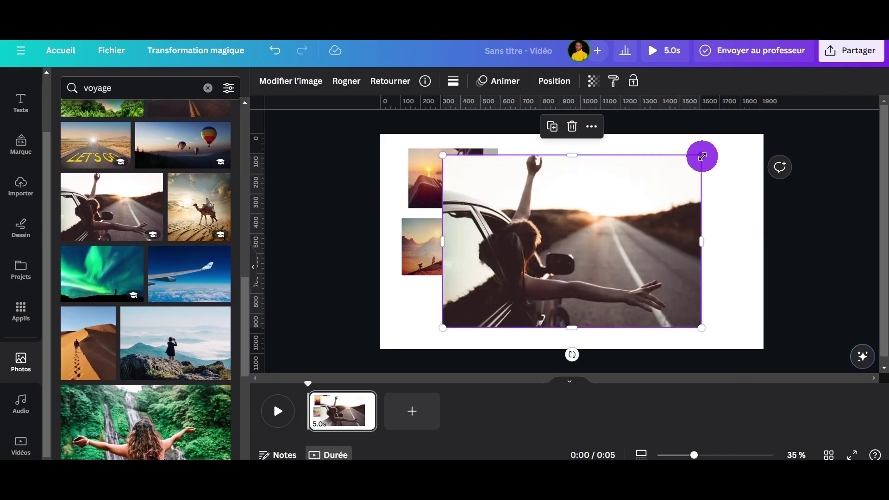
pyautogui.moveTo(702, 155); pyautogui.dragTo(601, 287)
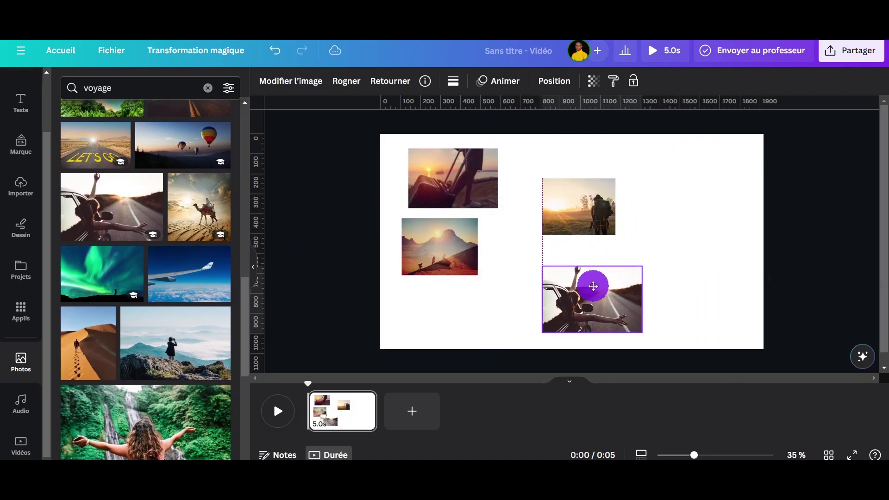
pyautogui.click(563, 228)
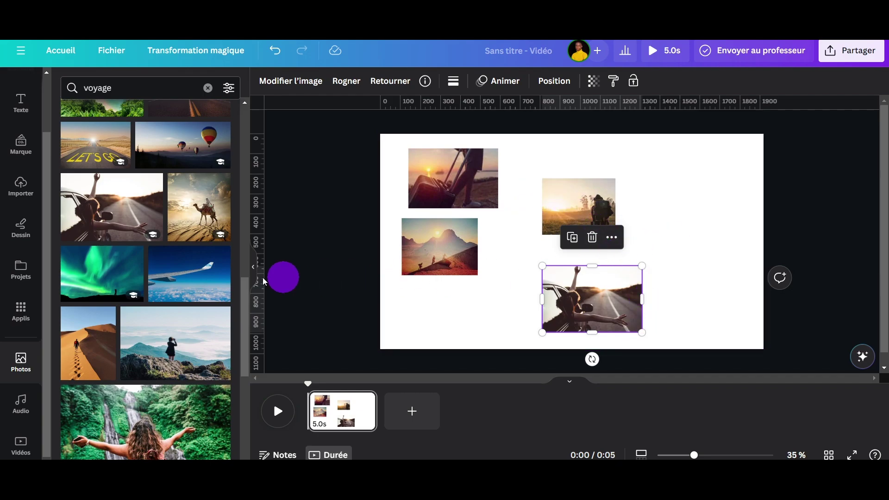
# Step: Add the photo of the camel rider in the desert, shrink it and move it near the page's upper-right corner
pyautogui.click(194, 204)
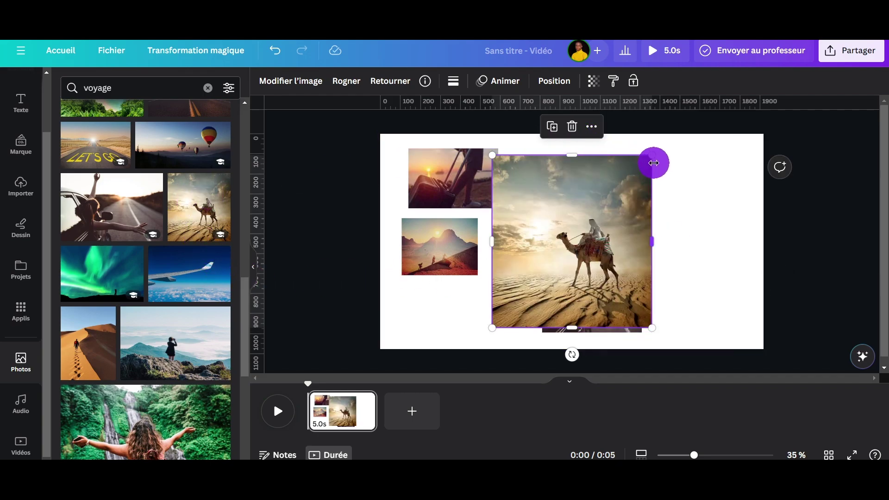
pyautogui.moveTo(653, 157); pyautogui.dragTo(572, 242)
pyautogui.moveTo(538, 277); pyautogui.dragTo(702, 194)
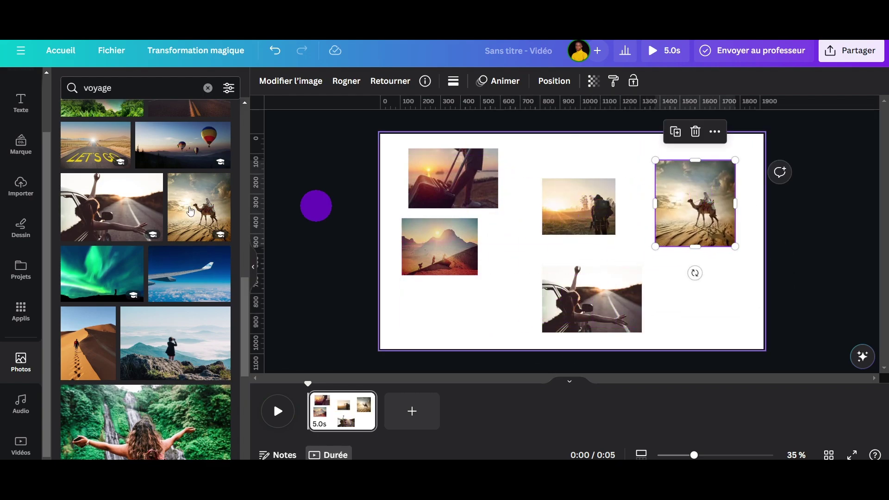
# Step: Find the photo of hikers among desert bushes at sunset, add it, shrink it and place it below the desert mountain photo
pyautogui.scroll(-3, 138, 231)
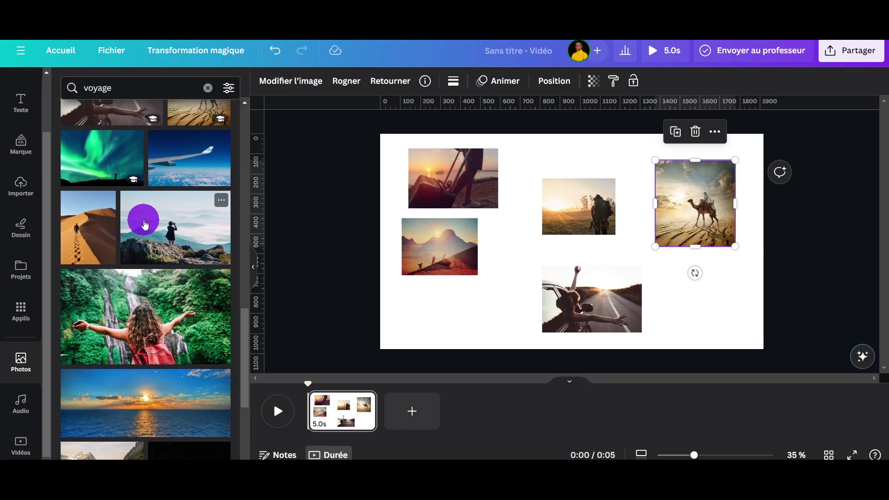
pyautogui.scroll(-3, 144, 225)
pyautogui.scroll(-10, 144, 221)
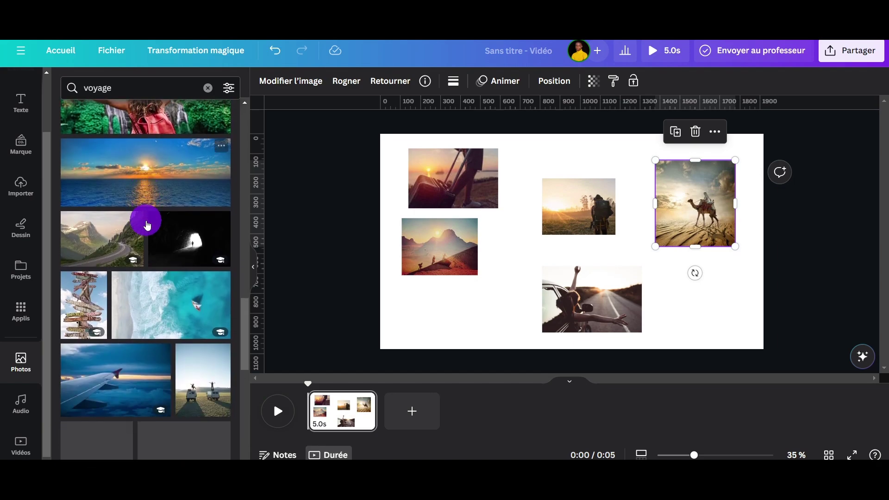
pyautogui.scroll(-3, 172, 197)
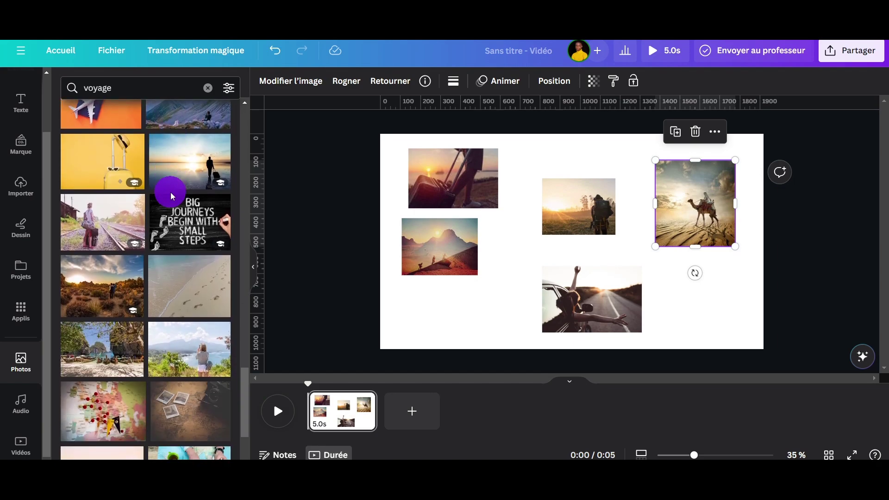
pyautogui.click(104, 291)
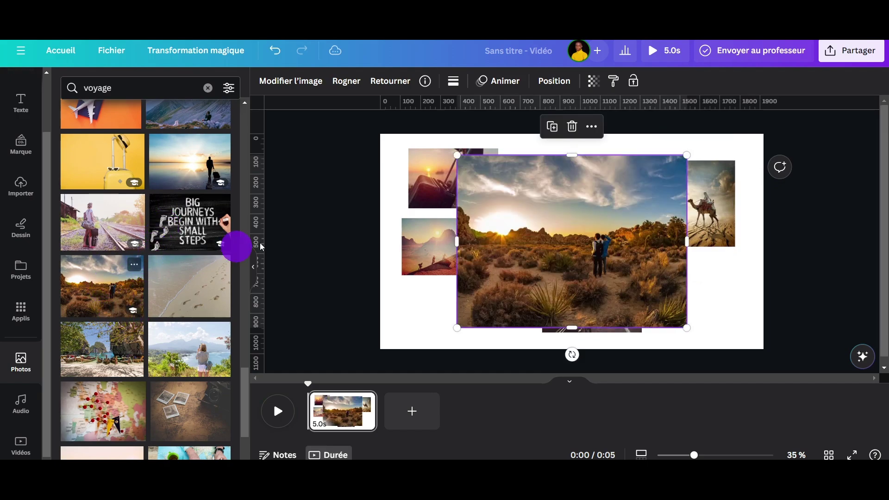
pyautogui.moveTo(684, 154); pyautogui.dragTo(522, 279)
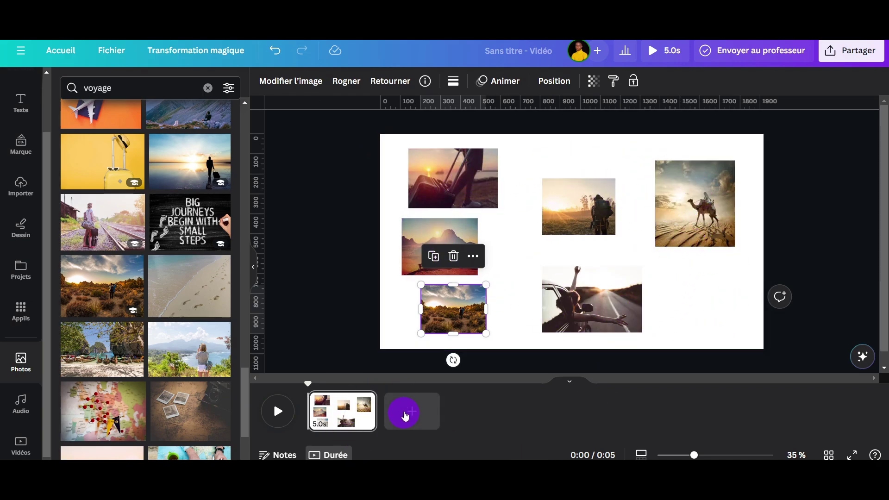
# Step: Add a new blank page after the photo page and fill it with a single-image grid
pyautogui.click(420, 412)
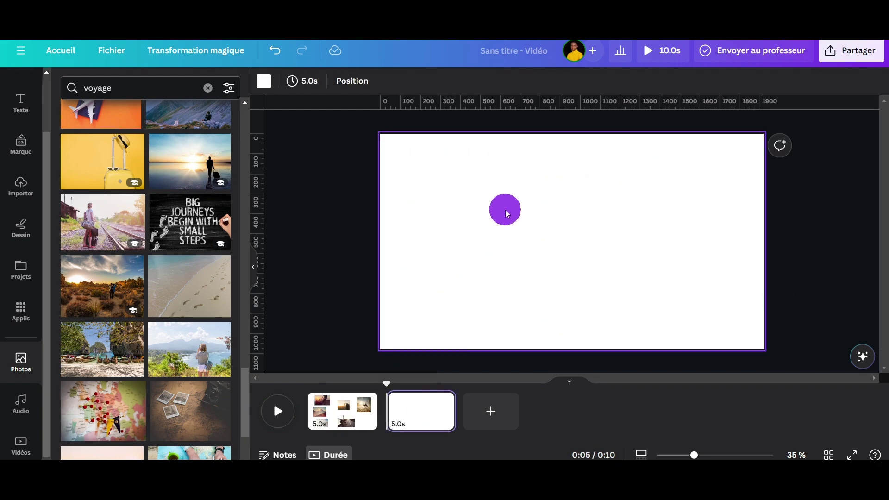
pyautogui.scroll(3, 12, 167)
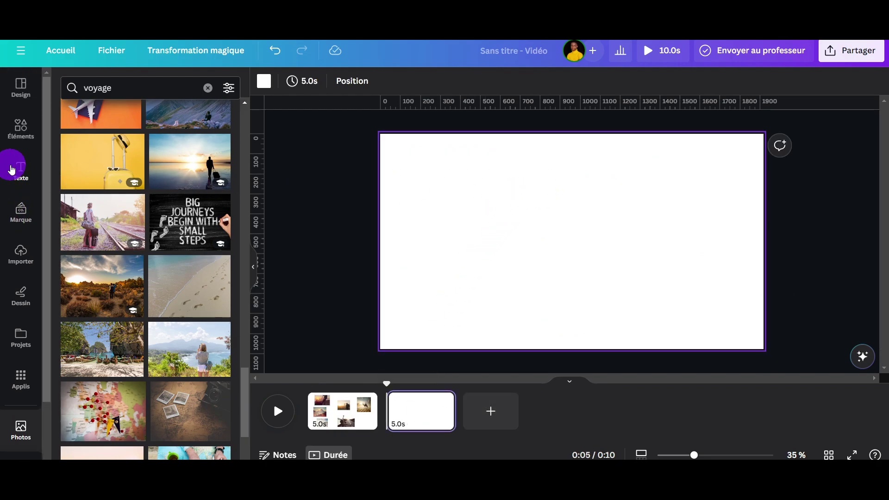
pyautogui.click(17, 133)
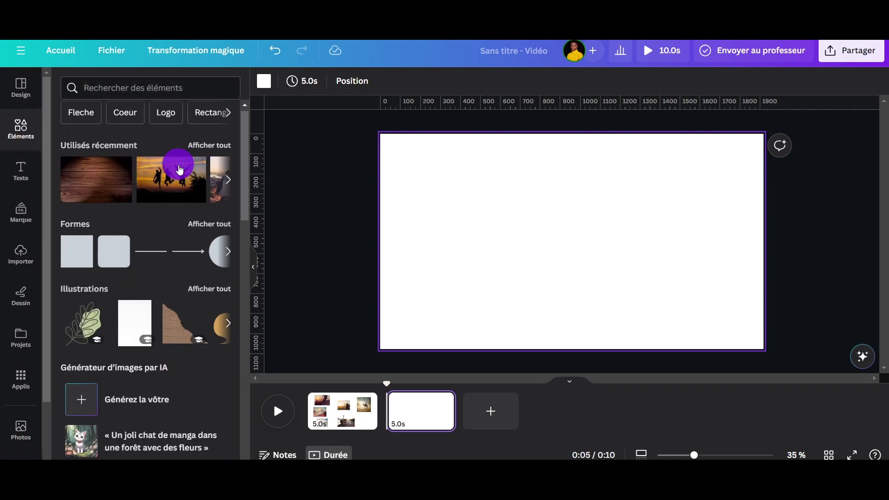
pyautogui.scroll(-12, 179, 169)
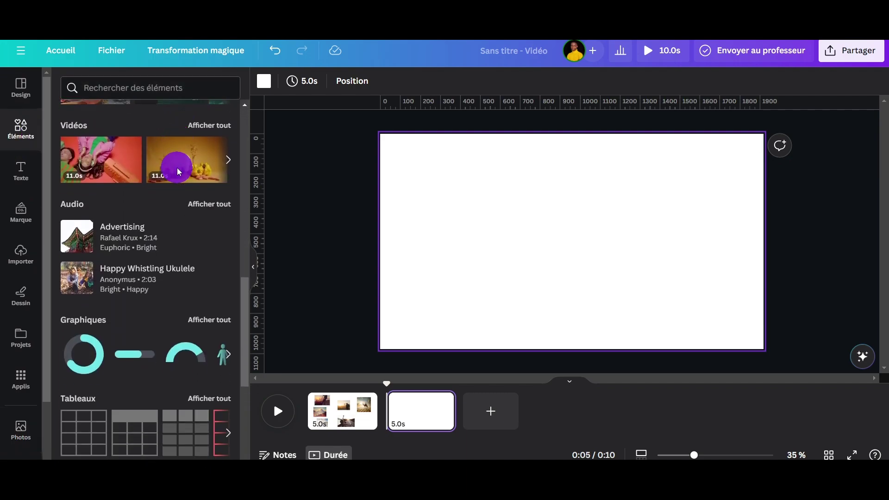
pyautogui.scroll(-6, 179, 172)
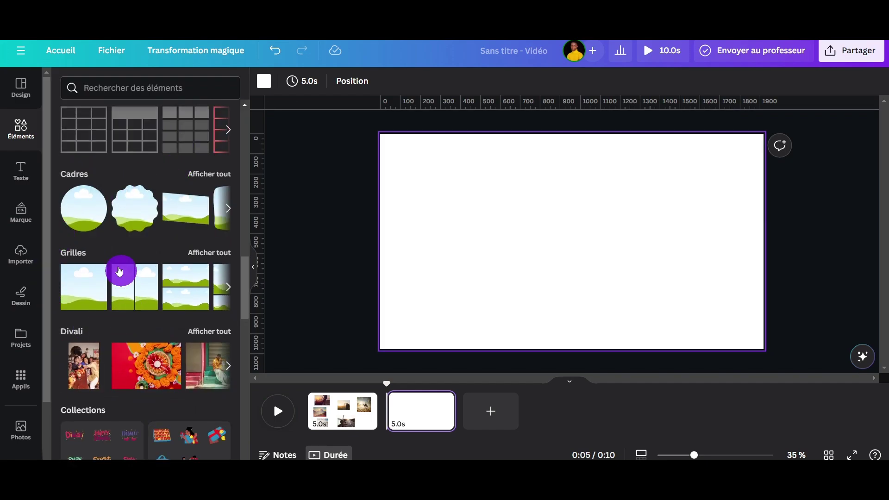
pyautogui.click(82, 288)
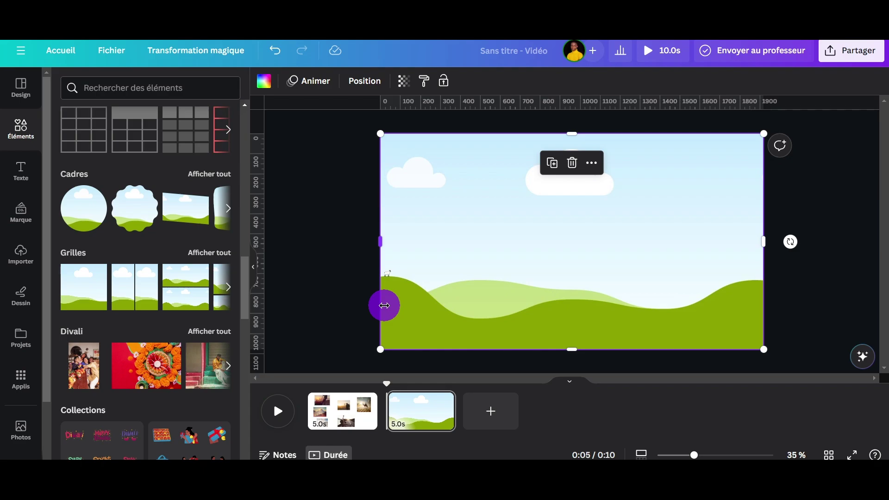
# Step: Pull in all four edges of the grid to leave a narrow, even white border around it
pyautogui.moveTo(385, 242); pyautogui.dragTo(389, 241)
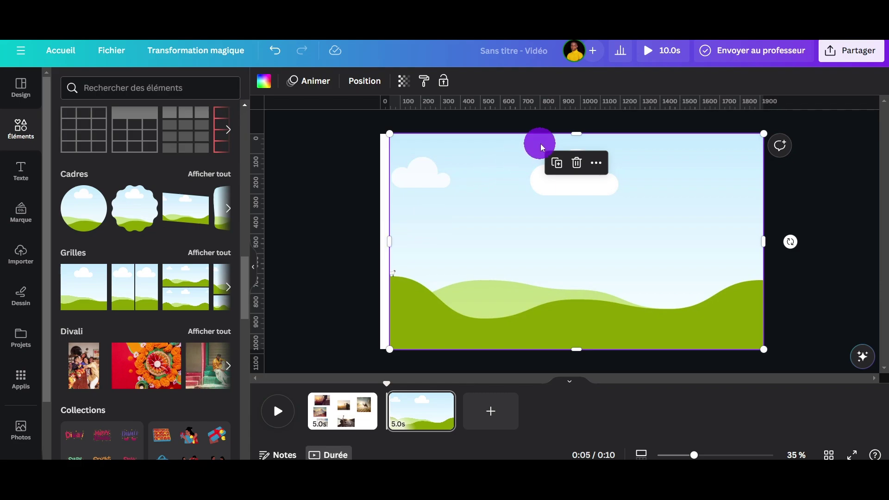
pyautogui.moveTo(577, 133); pyautogui.dragTo(583, 143)
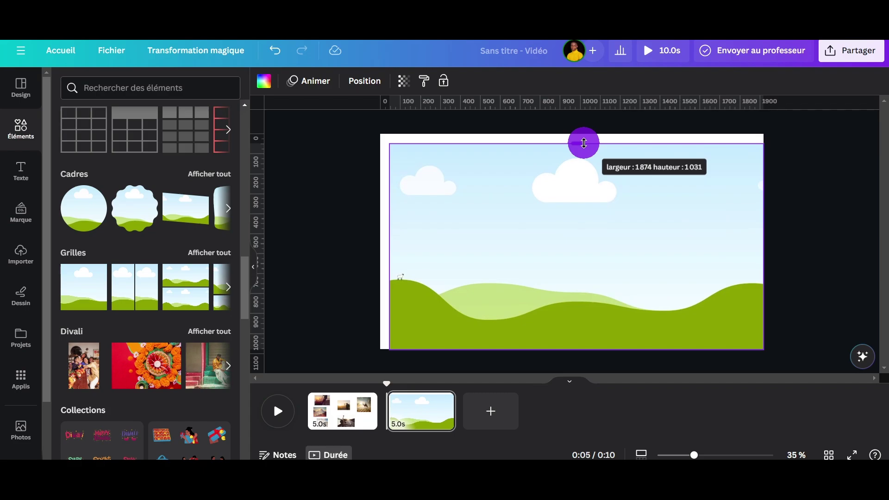
pyautogui.moveTo(579, 348); pyautogui.dragTo(579, 340)
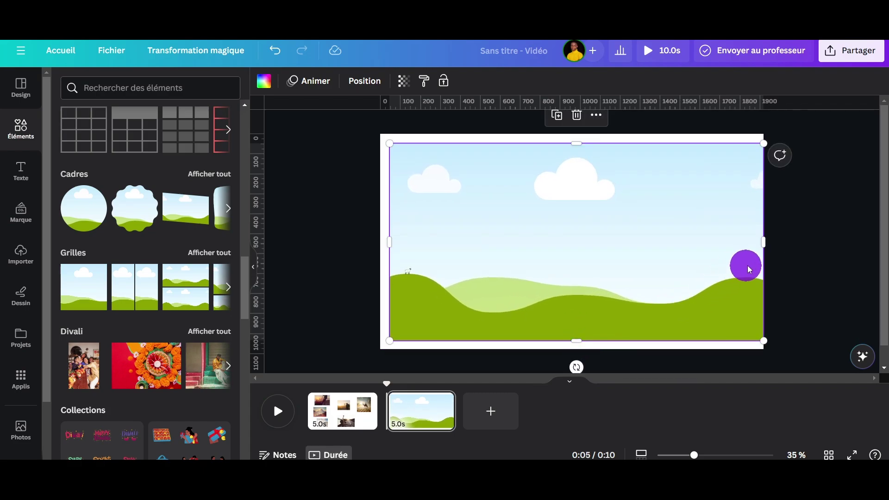
pyautogui.moveTo(749, 269); pyautogui.dragTo(750, 254)
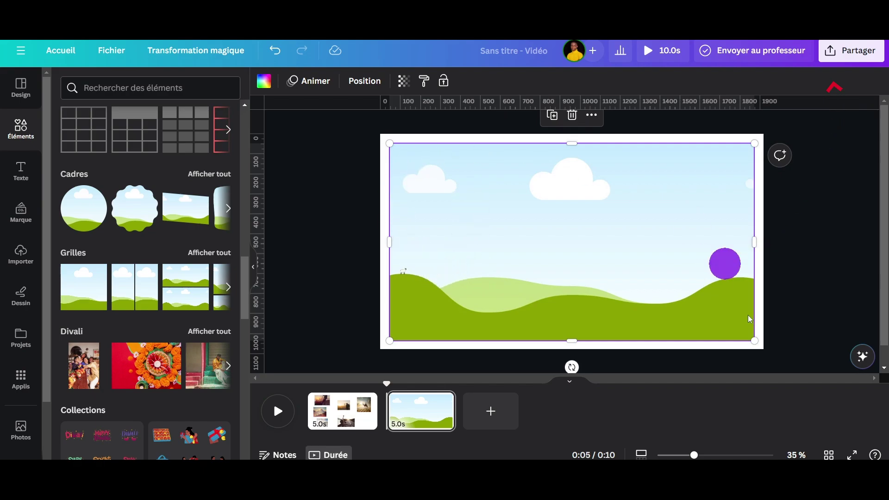
pyautogui.moveTo(726, 268); pyautogui.dragTo(517, 211)
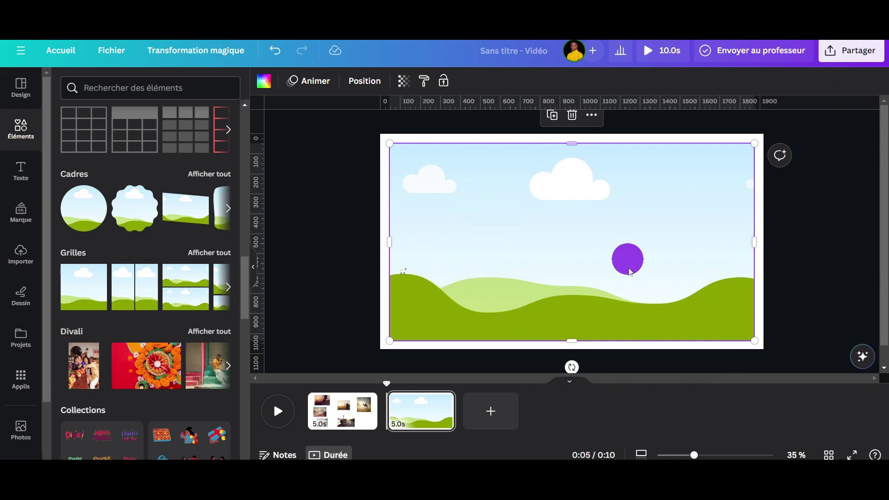
# Step: Duplicate the bordered grid page three times
pyautogui.click(351, 418)
pyautogui.click(409, 411)
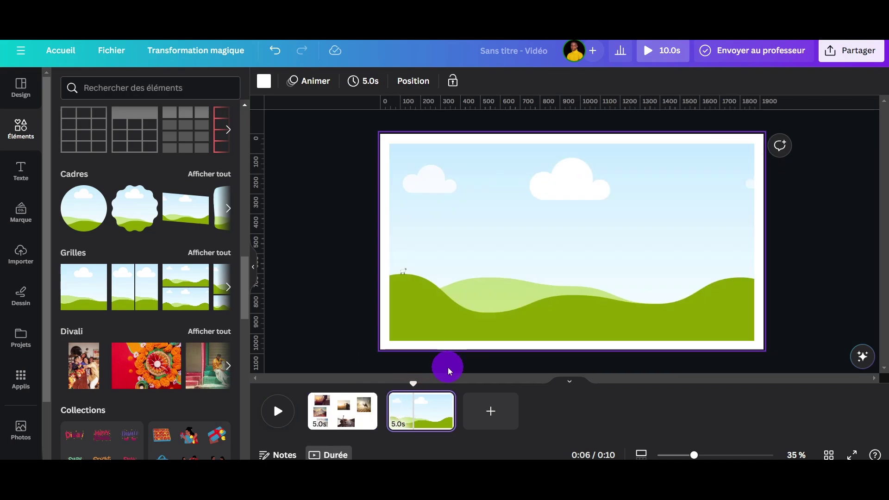
pyautogui.hotkey('ctrl', 'd')
pyautogui.hotkey('ctrl', 'd')
pyautogui.hotkey('ctrl', 'd')
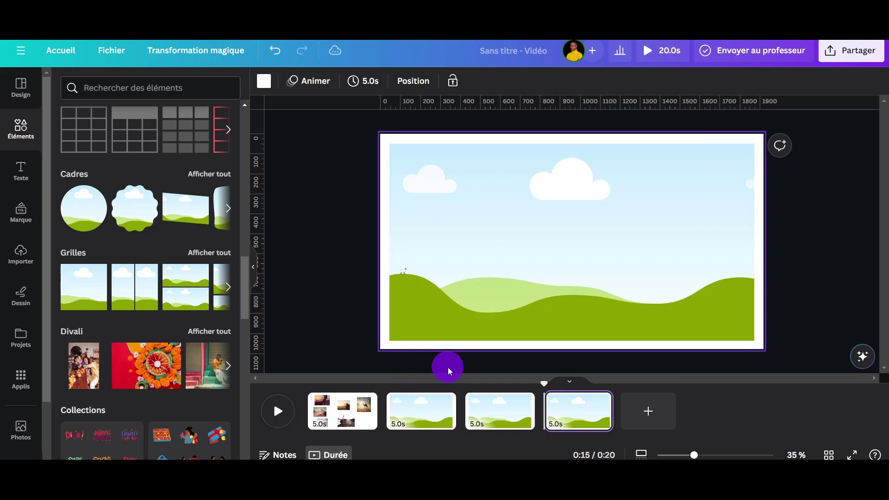
# Step: Move the suitcase photo from the first page to the second page and drop it into the grid
pyautogui.click(348, 419)
pyautogui.click(441, 182)
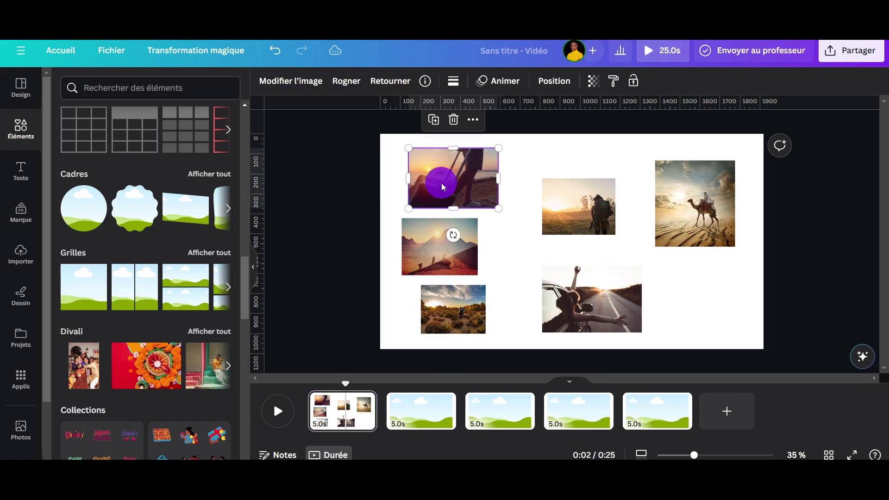
pyautogui.moveTo(441, 183); pyautogui.dragTo(413, 413)
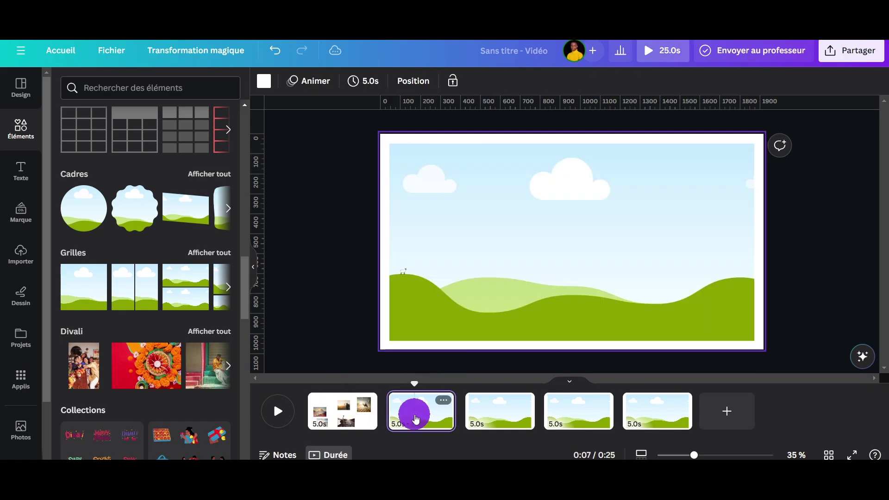
pyautogui.click(454, 171)
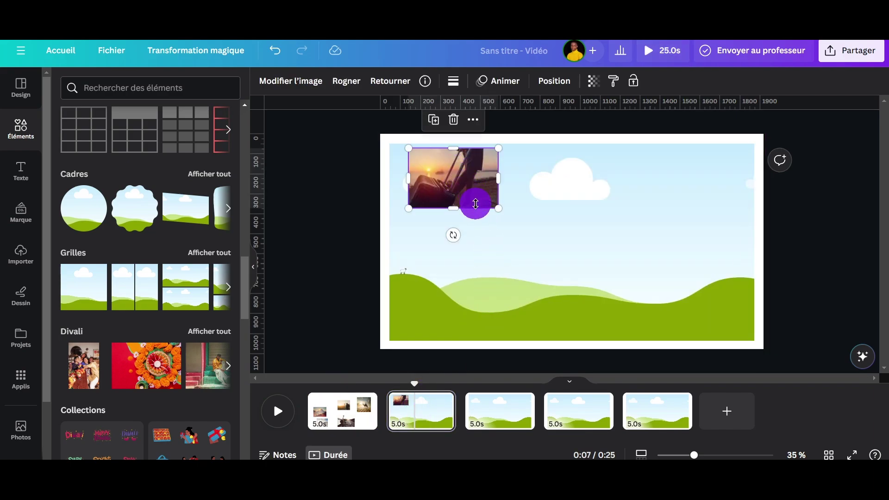
pyautogui.moveTo(443, 177); pyautogui.dragTo(470, 206)
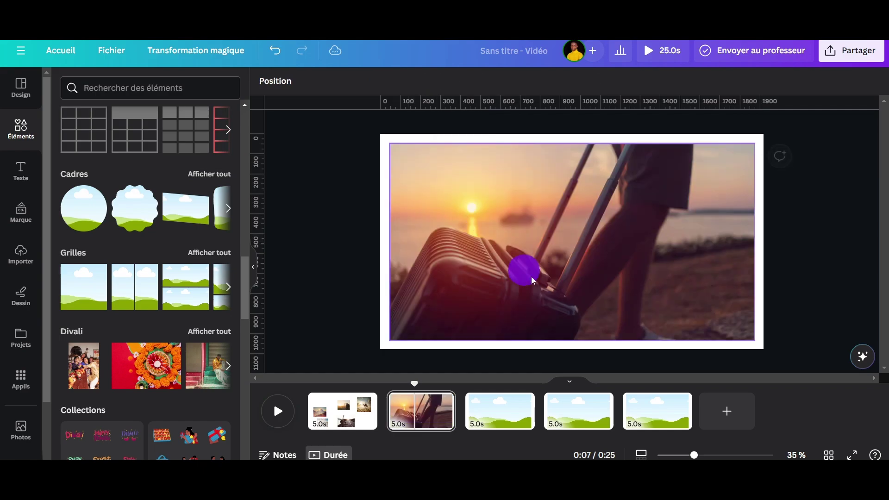
# Step: Cut the backpacker photo from the first page, paste it on the third page and drop it into the grid
pyautogui.click(487, 422)
pyautogui.click(353, 410)
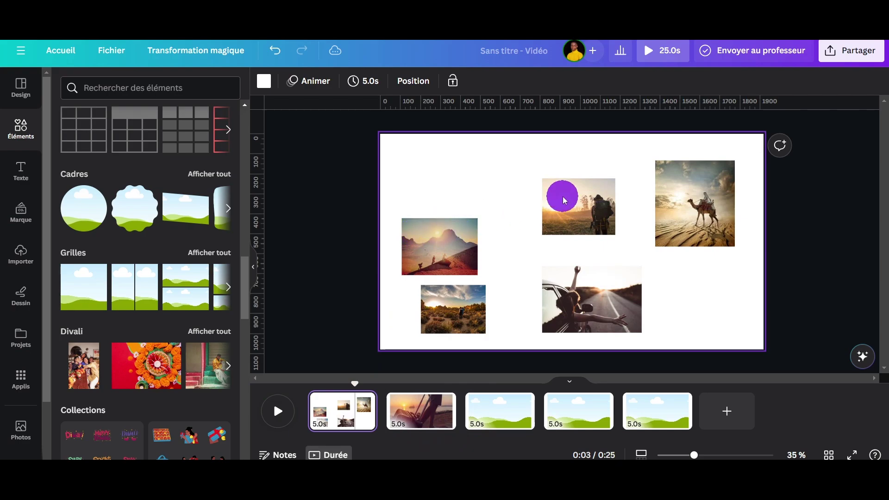
pyautogui.click(563, 200)
pyautogui.press('Delete')
pyautogui.click(495, 410)
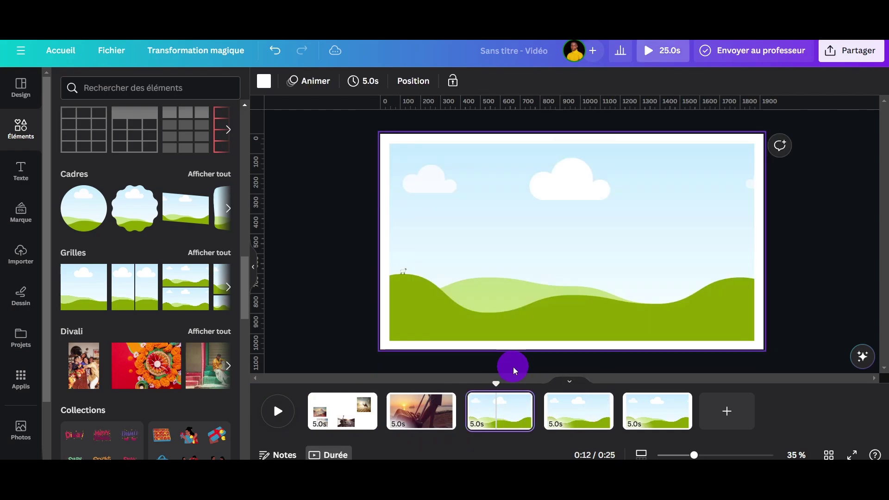
pyautogui.hotkey('ctrl', 'v')
pyautogui.moveTo(577, 206); pyautogui.dragTo(551, 225)
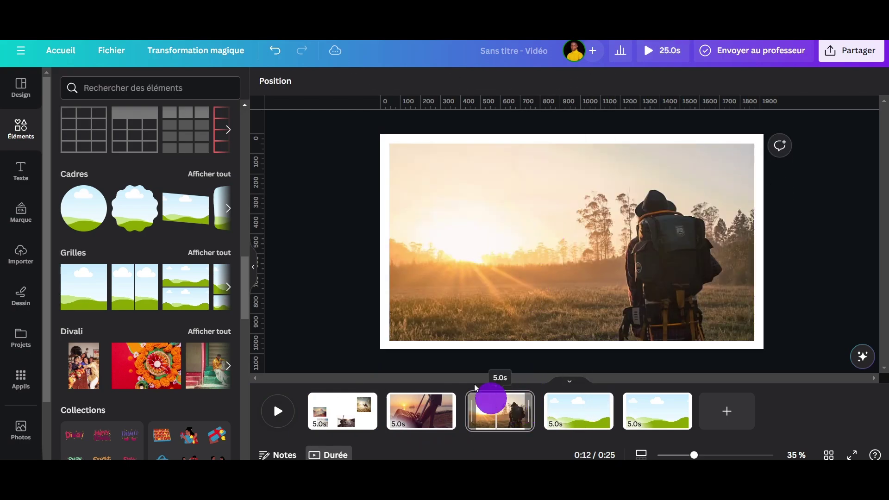
# Step: Reposition and slightly enlarge the backpacker photo inside its grid so more of the hiker is framed
pyautogui.click(562, 245)
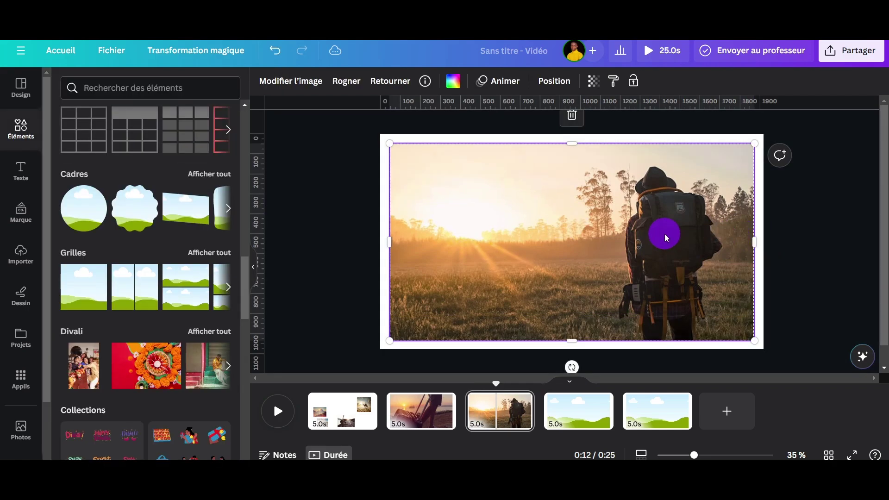
pyautogui.doubleClick(665, 237)
pyautogui.moveTo(645, 245)
pyautogui.mouseDown()
pyautogui.moveTo(643, 272)
pyautogui.moveTo(646, 229)
pyautogui.mouseUp()
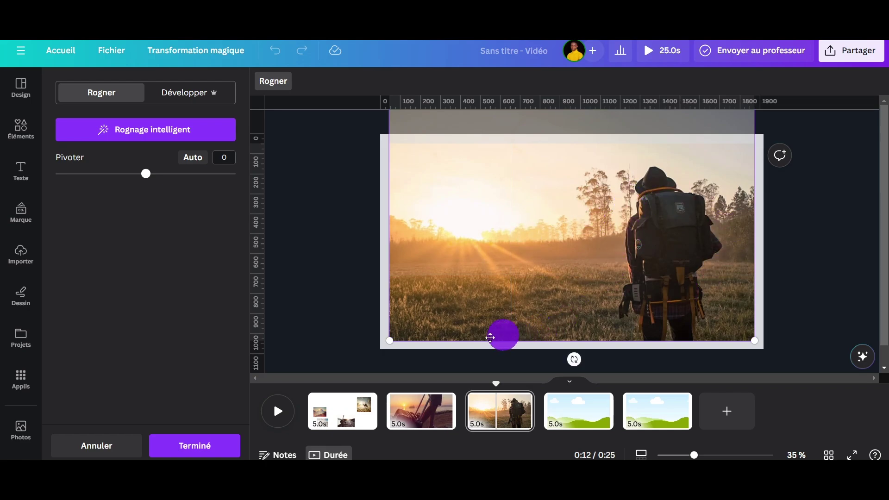
pyautogui.moveTo(386, 341); pyautogui.dragTo(366, 351)
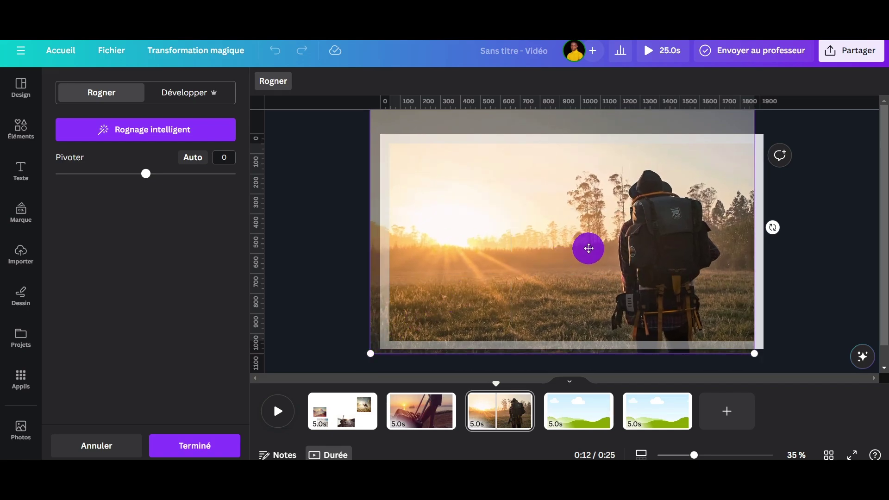
pyautogui.moveTo(587, 245); pyautogui.dragTo(631, 238)
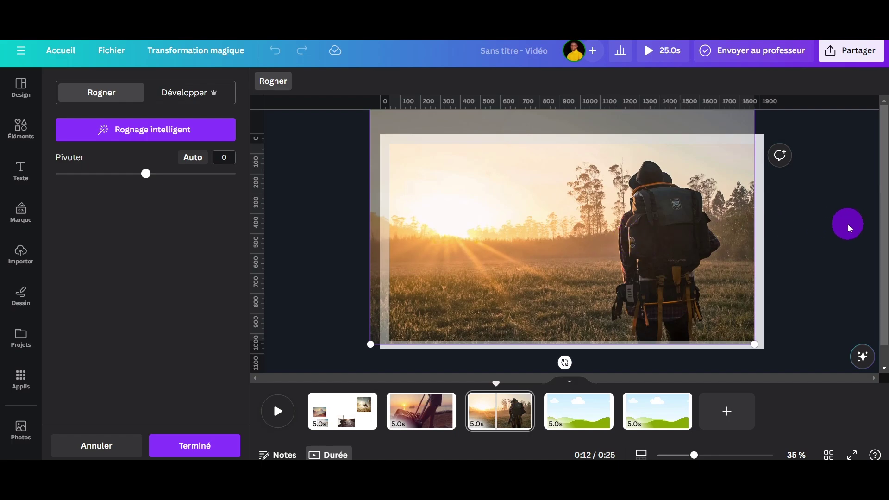
pyautogui.click(848, 224)
# Step: Move the camel photo from the first page to the fourth page and drop it into the grid
pyautogui.click(356, 420)
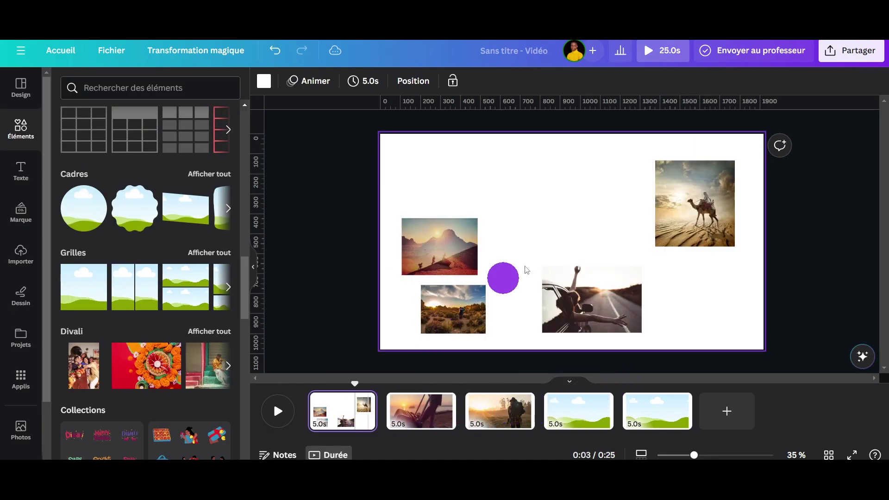
pyautogui.click(663, 210)
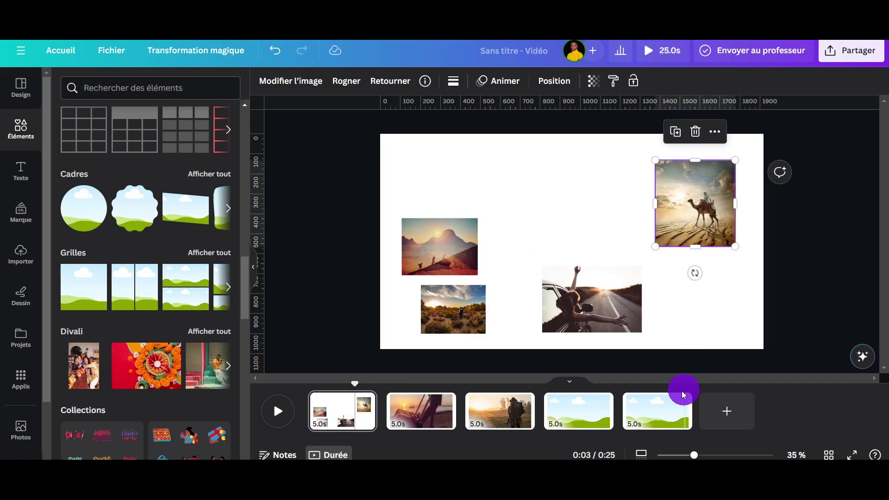
pyautogui.click(579, 407)
pyautogui.hotkey('ctrl', 'v')
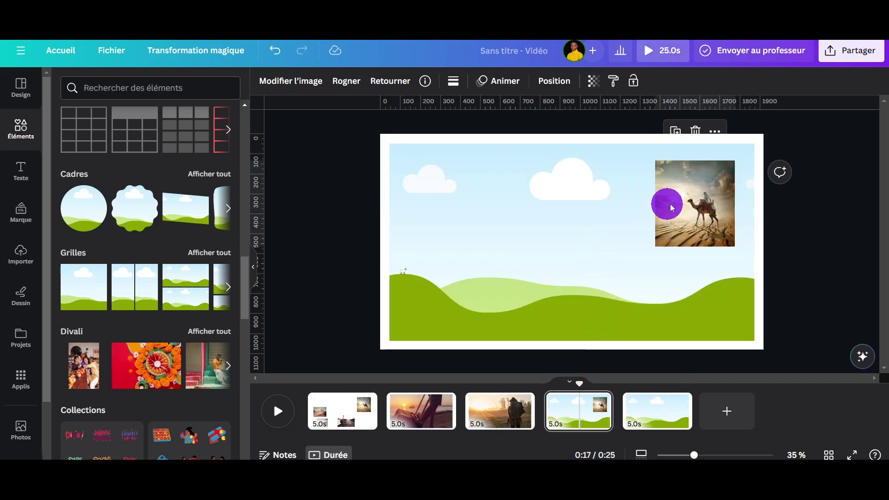
pyautogui.moveTo(691, 204); pyautogui.dragTo(618, 219)
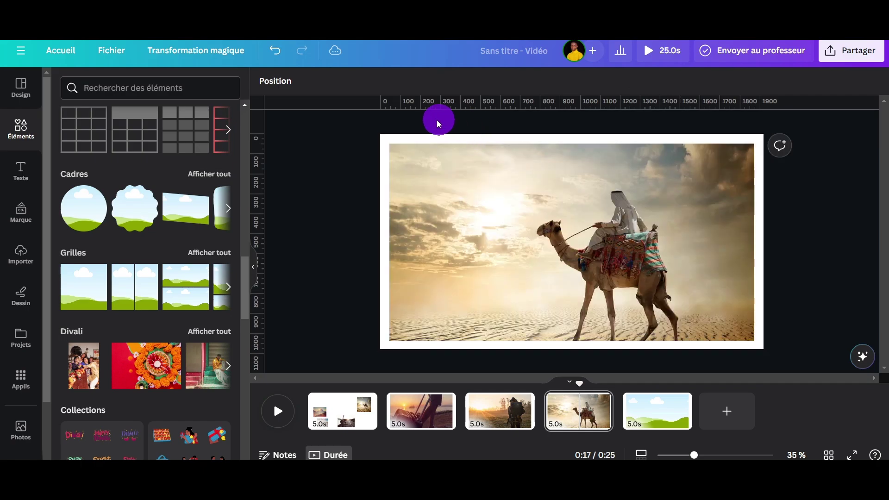
# Step: Shift the camel photo upward inside its grid so more of the sand below the camel is framed
pyautogui.doubleClick(616, 233)
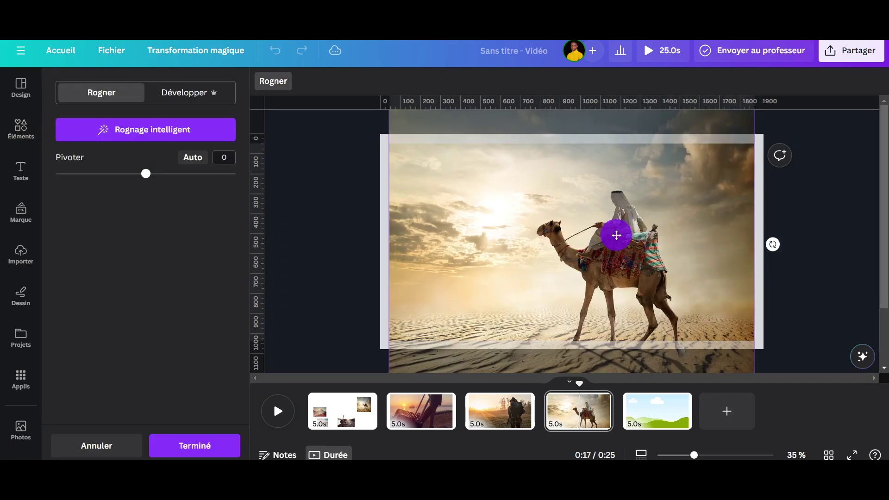
pyautogui.moveTo(615, 234); pyautogui.dragTo(617, 200)
pyautogui.click(828, 240)
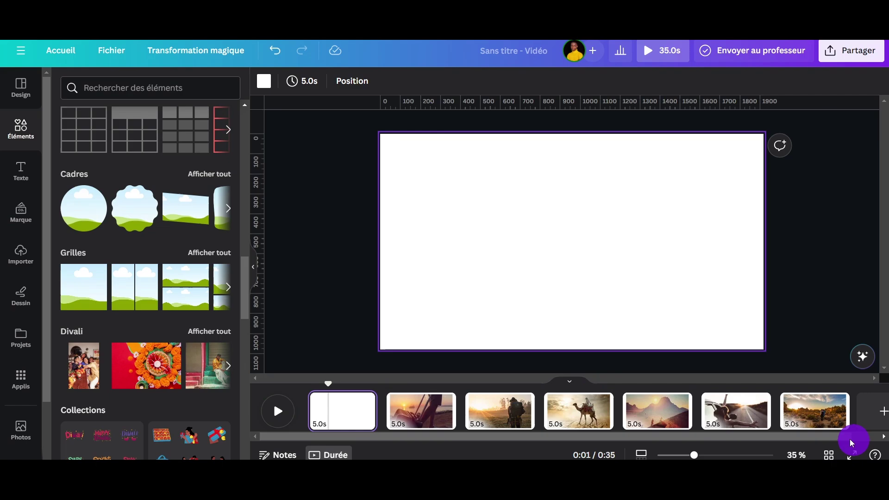
# Step: Delete the blank first page and scrub through the remaining photo pages to the last one
pyautogui.moveTo(815, 419); pyautogui.dragTo(773, 429)
pyautogui.click(882, 414)
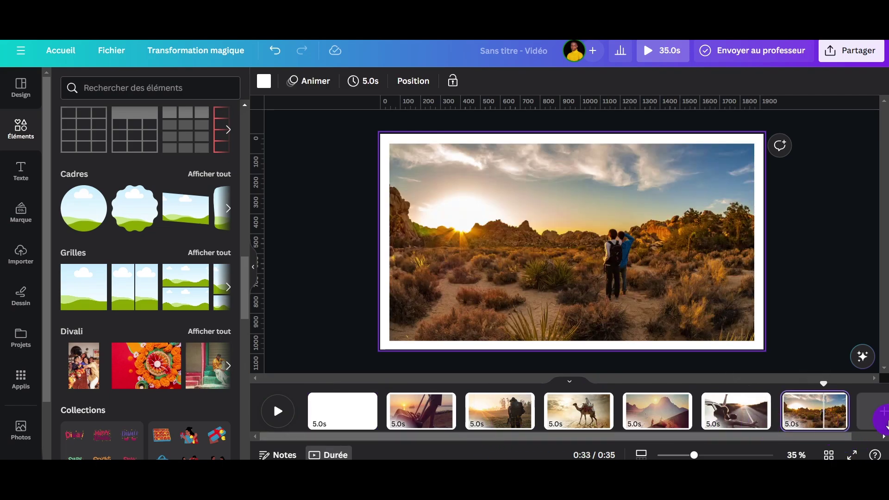
pyautogui.click(333, 416)
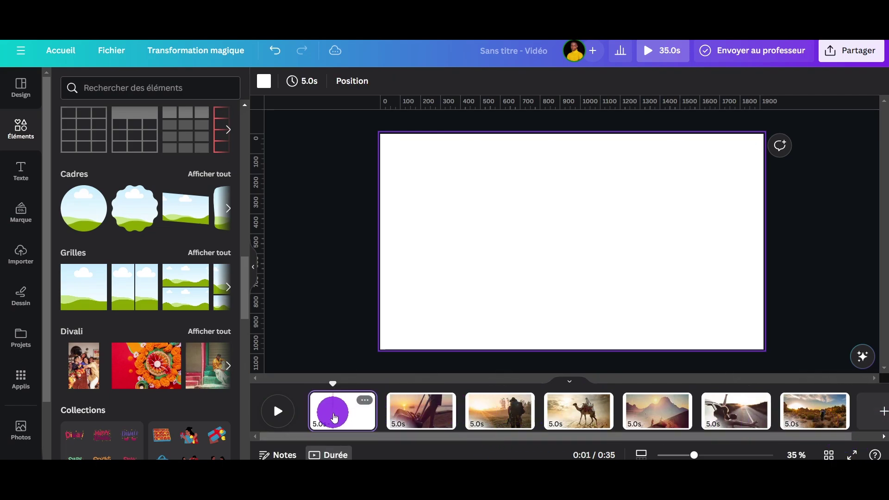
pyautogui.press('Delete')
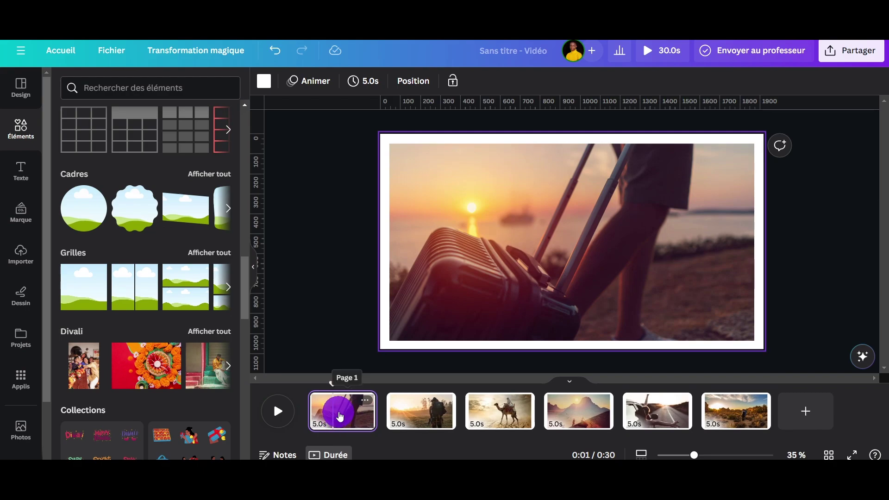
pyautogui.moveTo(327, 387)
pyautogui.mouseDown()
pyautogui.moveTo(293, 387)
pyautogui.moveTo(449, 402)
pyautogui.moveTo(300, 409)
pyautogui.moveTo(740, 417)
pyautogui.moveTo(371, 404)
pyautogui.moveTo(395, 409)
pyautogui.moveTo(327, 384)
pyautogui.moveTo(730, 399)
pyautogui.moveTo(750, 409)
pyautogui.mouseUp()
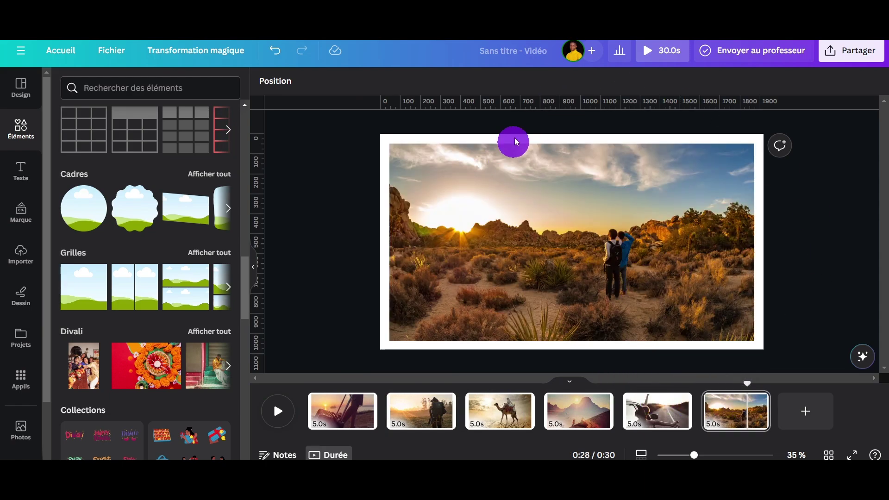
# Step: Rename the design as Images Diaporama
pyautogui.click(523, 56)
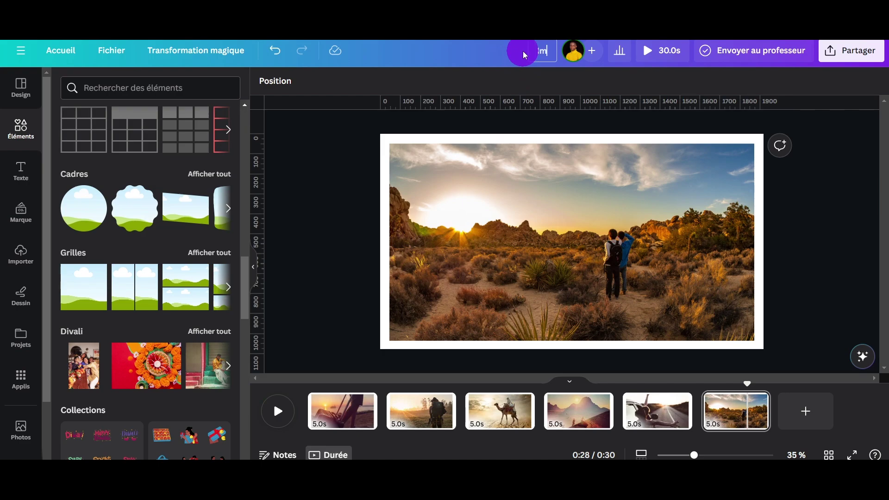
pyautogui.write('Images Diaporama')
pyautogui.click(450, 50)
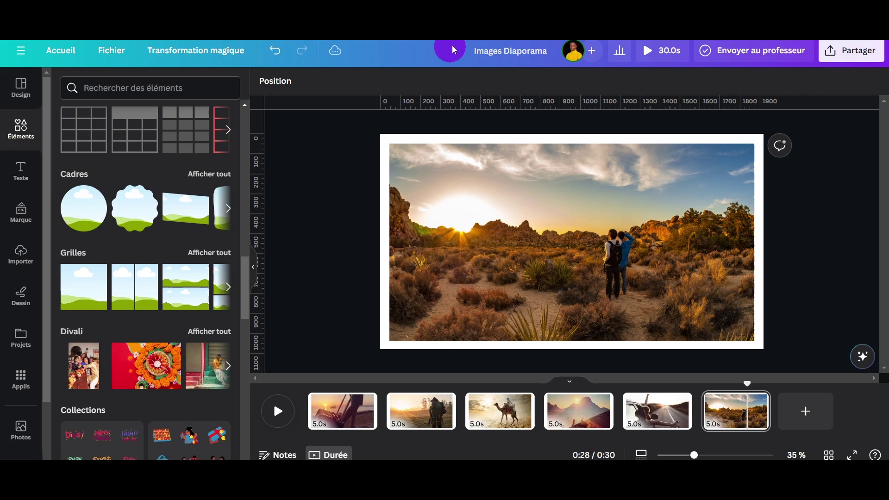
# Step: Set the design's download to PNG files with all pages (1–6) selected
pyautogui.click(859, 55)
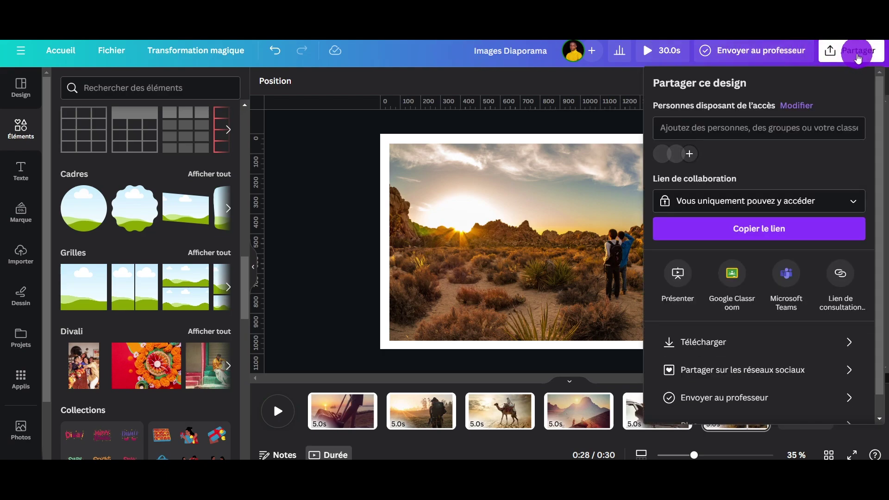
pyautogui.click(787, 348)
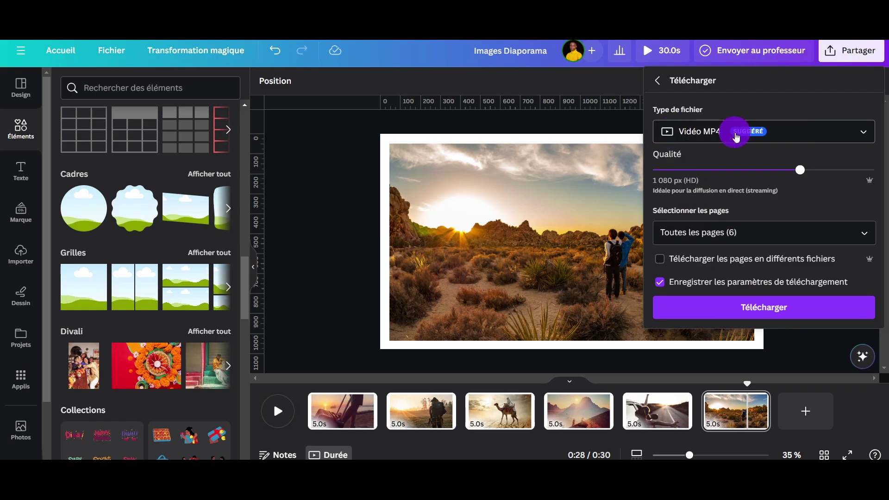
pyautogui.click(736, 137)
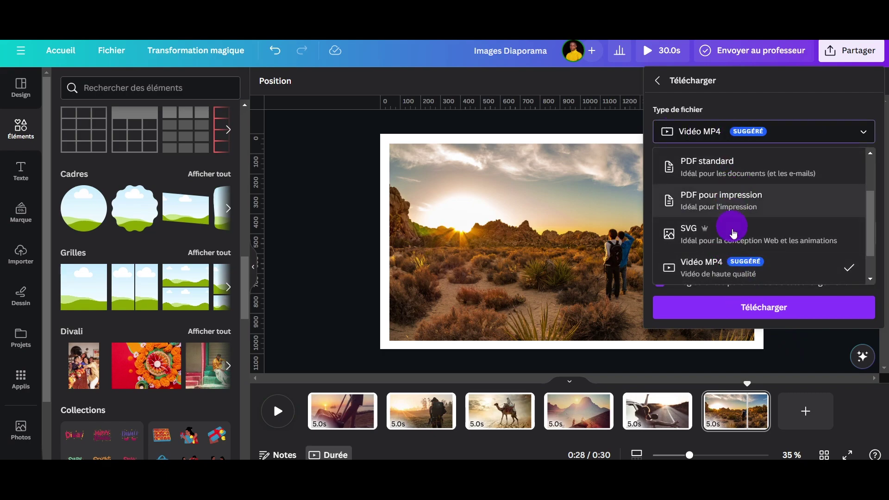
pyautogui.scroll(2, 692, 222)
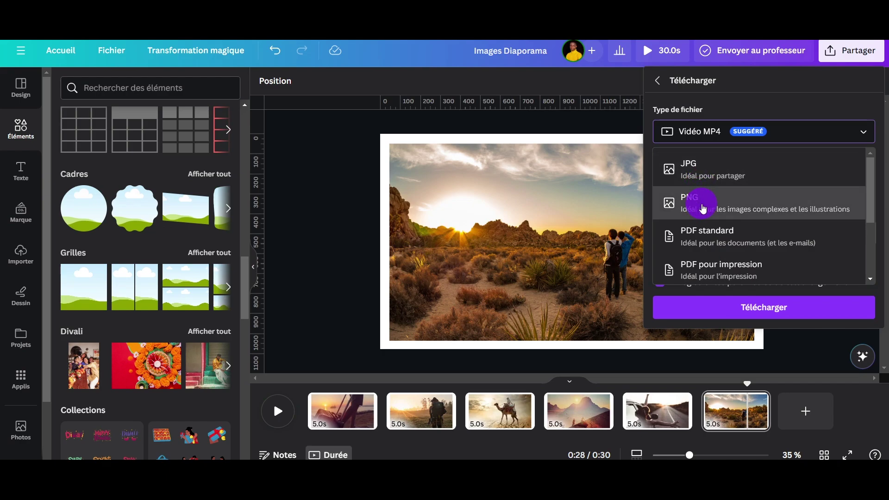
pyautogui.click(703, 208)
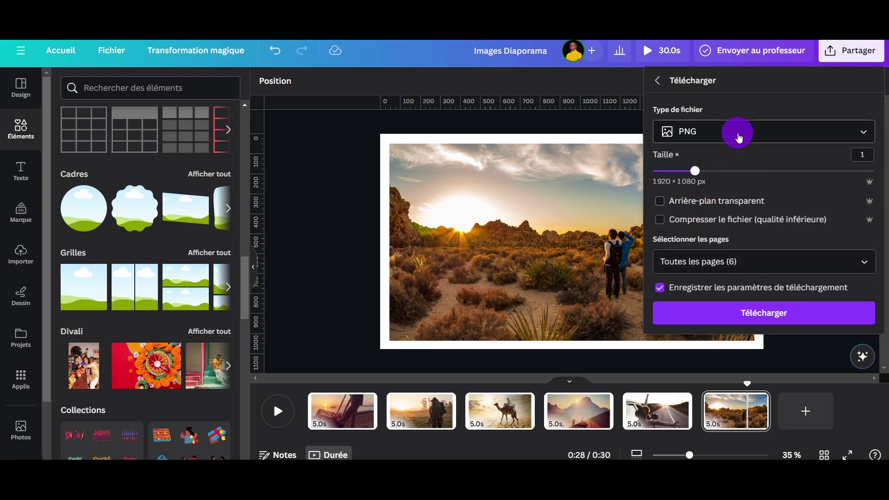
pyautogui.click(717, 261)
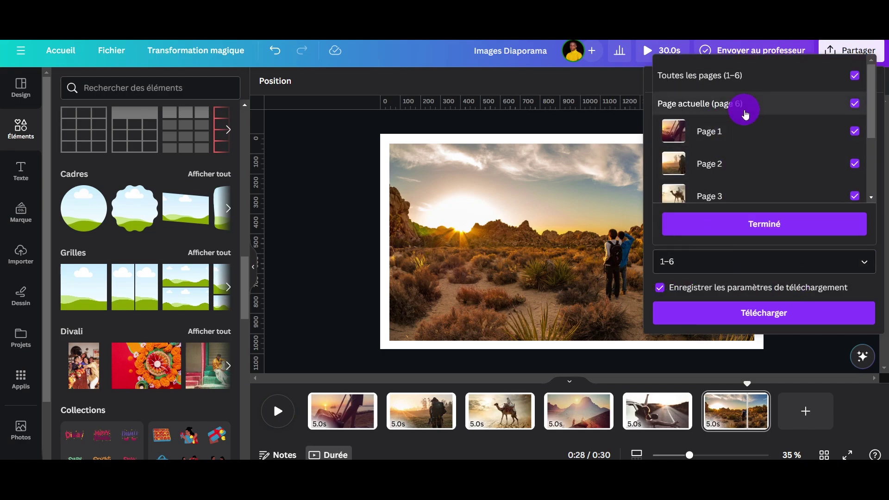
pyautogui.scroll(-3, 754, 191)
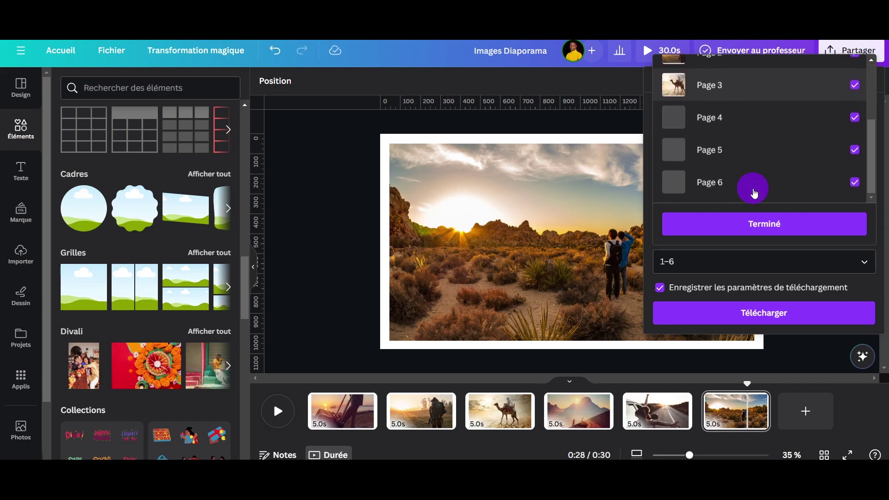
pyautogui.click(769, 234)
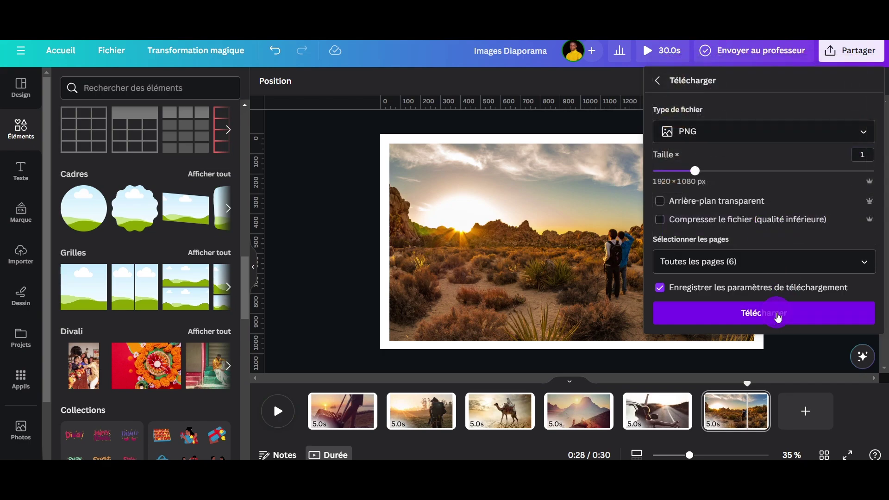
# Step: Download the pages as Images Diaporama.zip and go to the archive in File Explorer
pyautogui.click(763, 316)
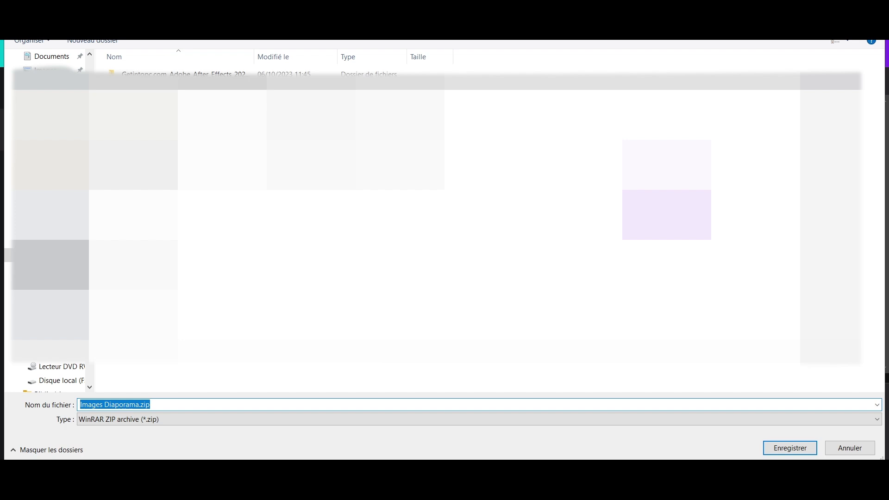
pyautogui.click(791, 449)
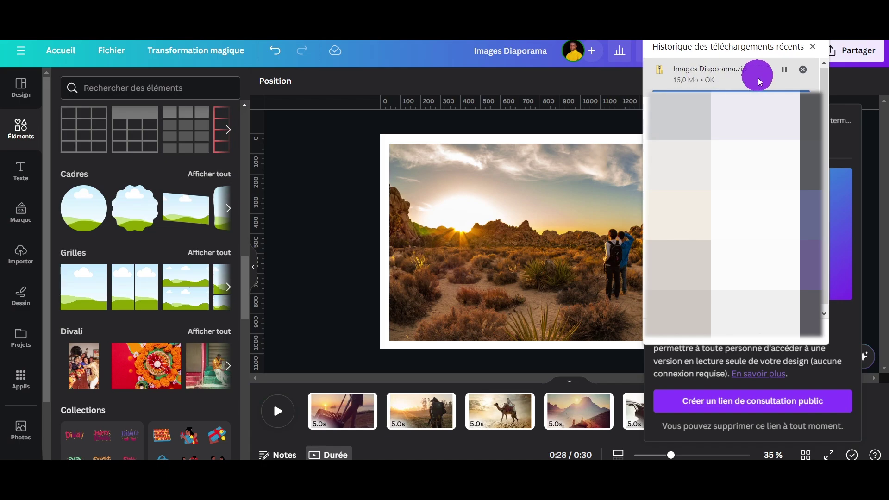
pyautogui.click(690, 74)
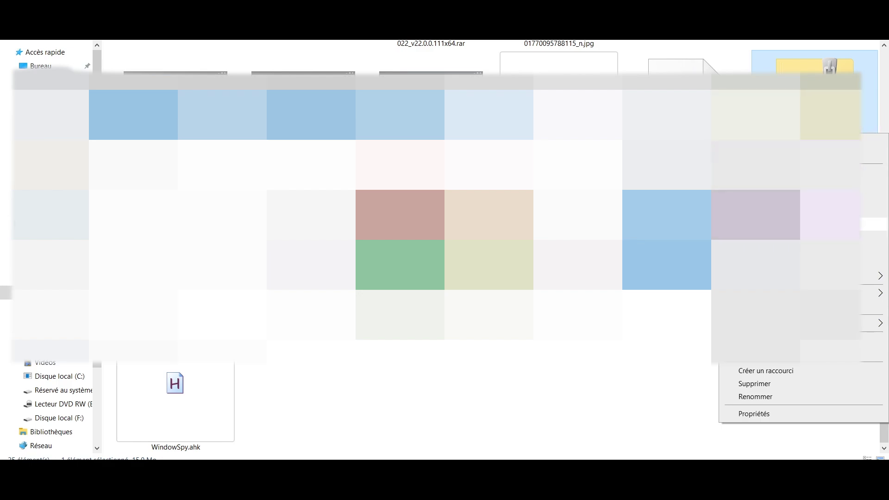
pyautogui.press('Return')
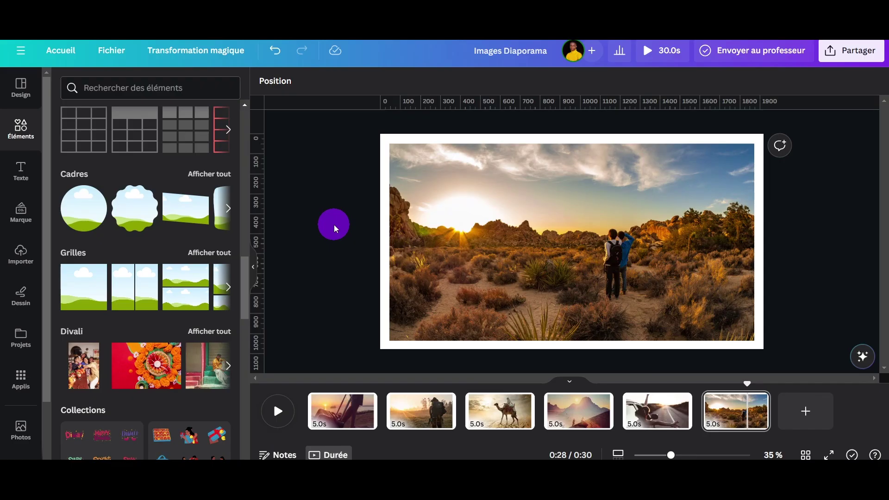
# Step: Select all six photo pages and delete them to leave one blank page
pyautogui.click(346, 411)
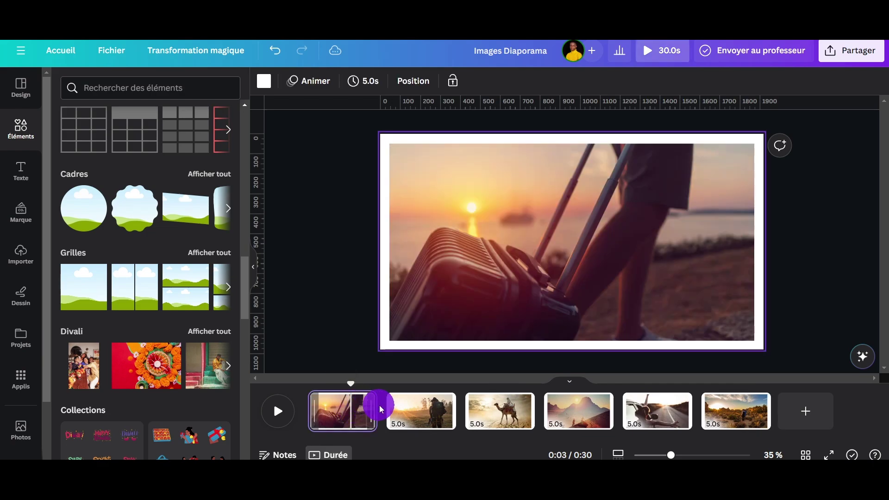
pyautogui.keyDown('shift'); pyautogui.click(736, 408); pyautogui.keyUp('shift')
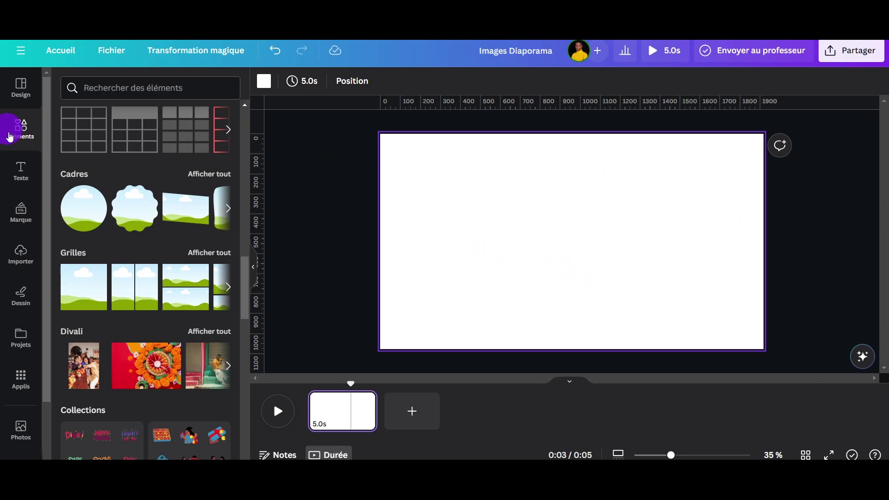
# Step: Search the elements for wood and show all the photo results
pyautogui.click(124, 89)
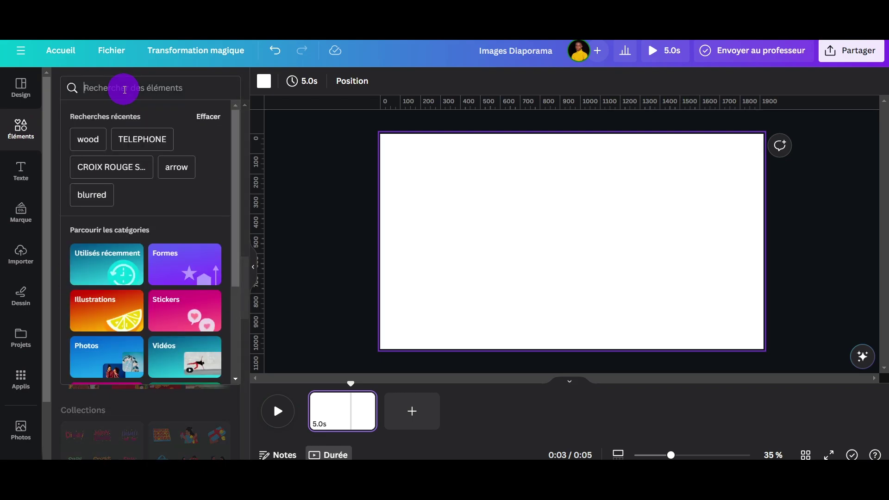
pyautogui.click(95, 142)
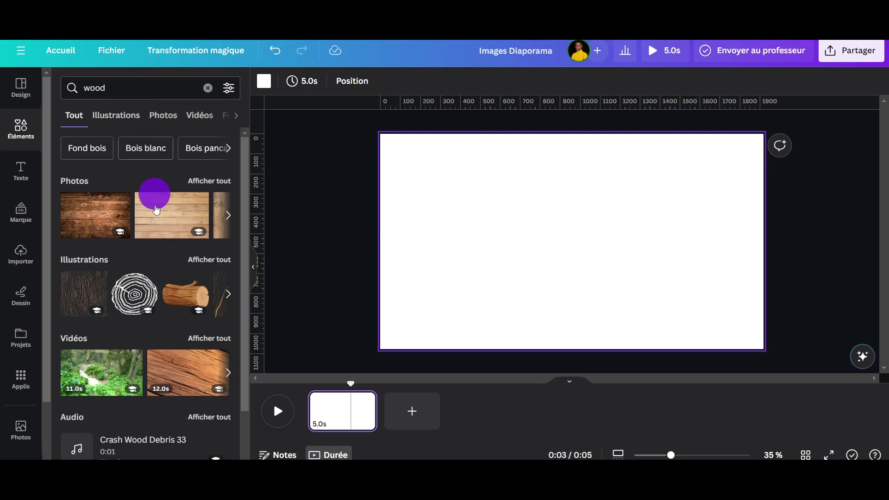
pyautogui.scroll(-2, 189, 332)
pyautogui.scroll(2, 187, 260)
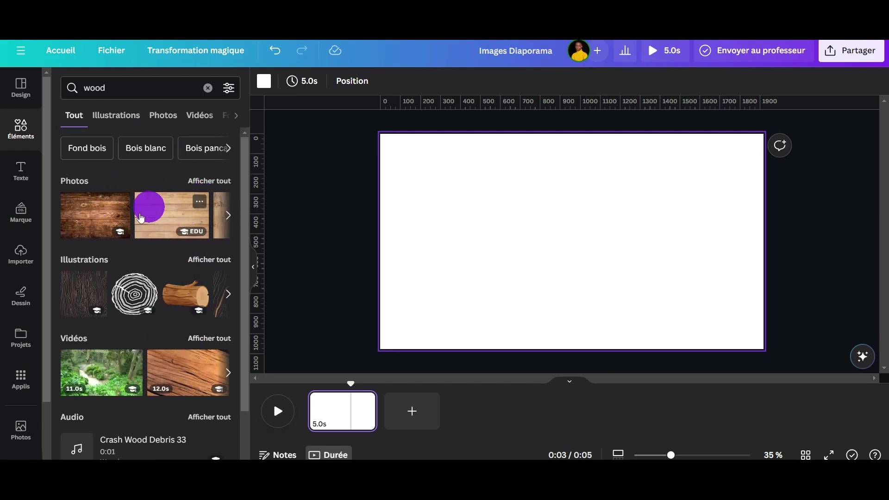
pyautogui.click(204, 182)
# Step: Add the dark brown horizontal-plank wood photo from the results to the blank page
pyautogui.scroll(-5, 206, 290)
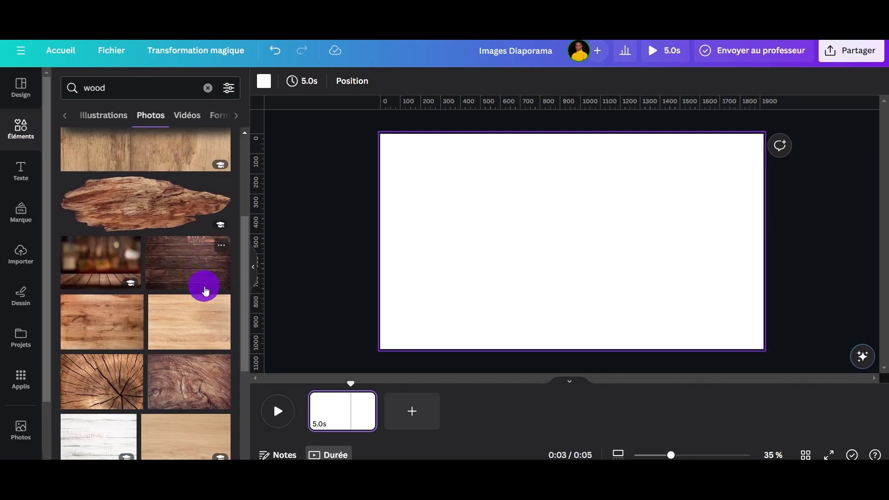
pyautogui.scroll(-3, 204, 291)
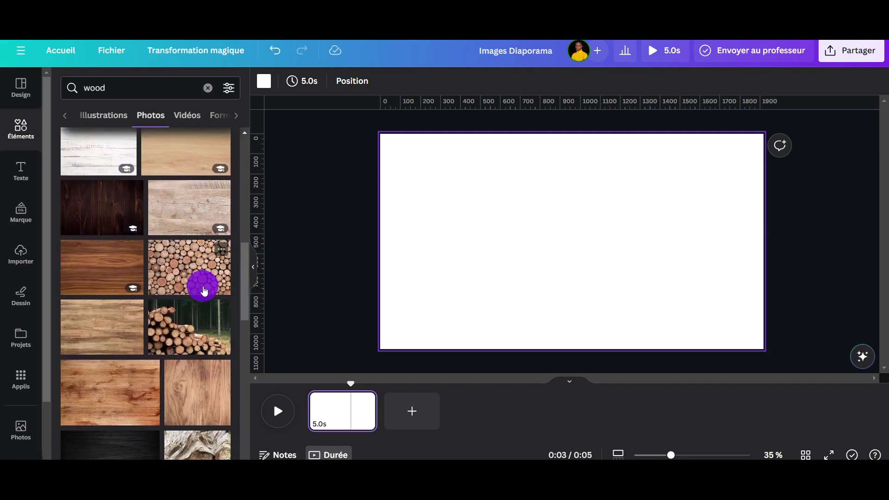
pyautogui.scroll(-3, 204, 291)
pyautogui.scroll(-5, 199, 351)
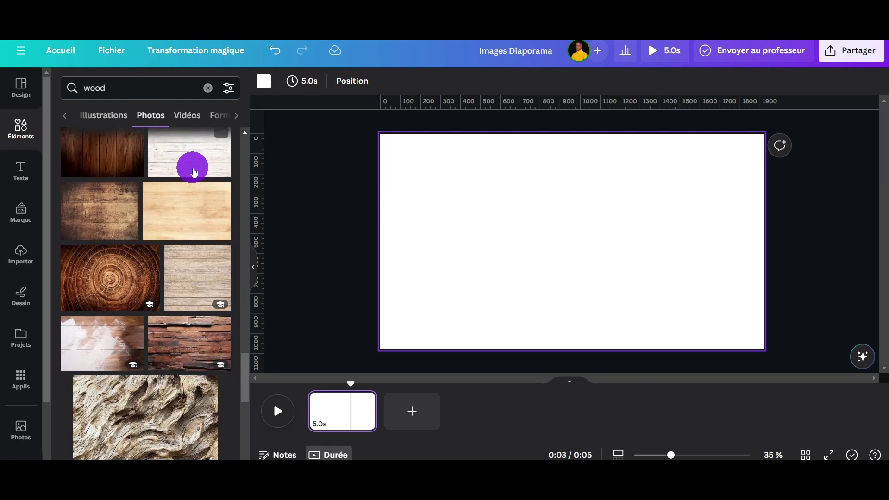
pyautogui.scroll(-5, 194, 173)
pyautogui.scroll(-4, 193, 172)
pyautogui.scroll(10, 194, 172)
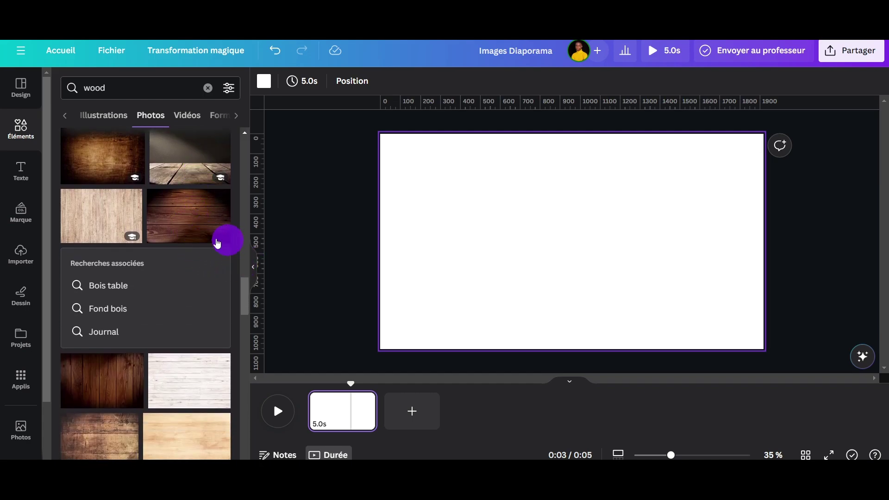
pyautogui.moveTo(200, 223); pyautogui.dragTo(440, 193)
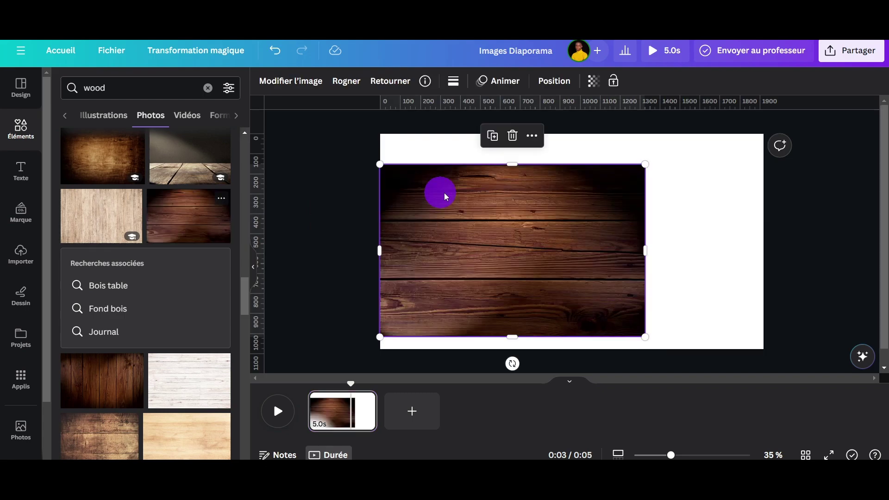
# Step: Set the dark brown wood photo as the page background
pyautogui.rightClick(561, 218)
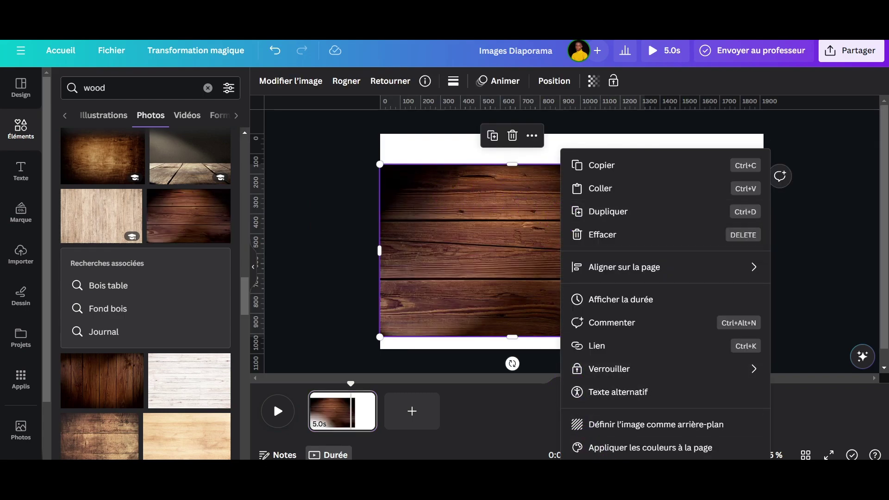
pyautogui.click(691, 423)
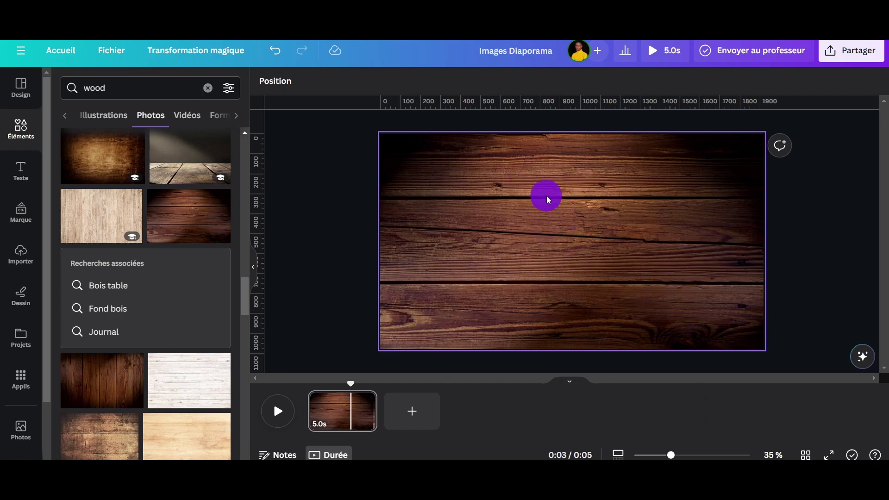
# Step: Upload the six exported images, 1.png to 6.png, from the Documents folder
pyautogui.click(22, 257)
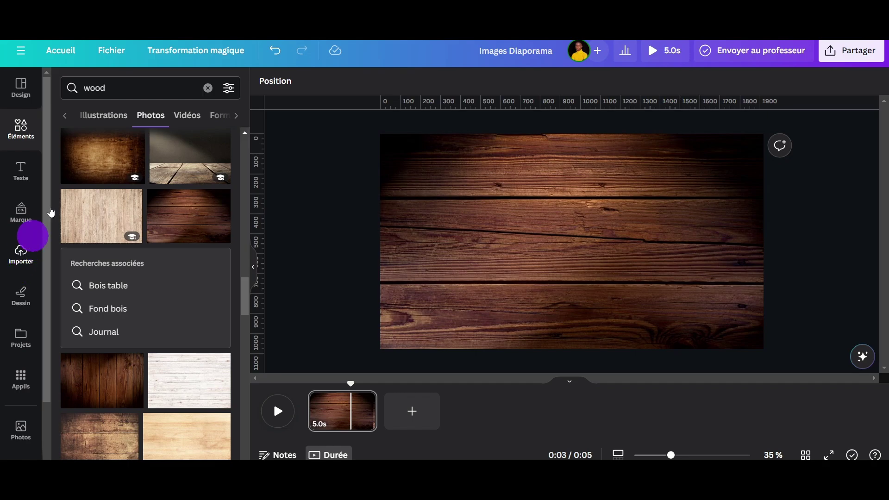
pyautogui.click(161, 119)
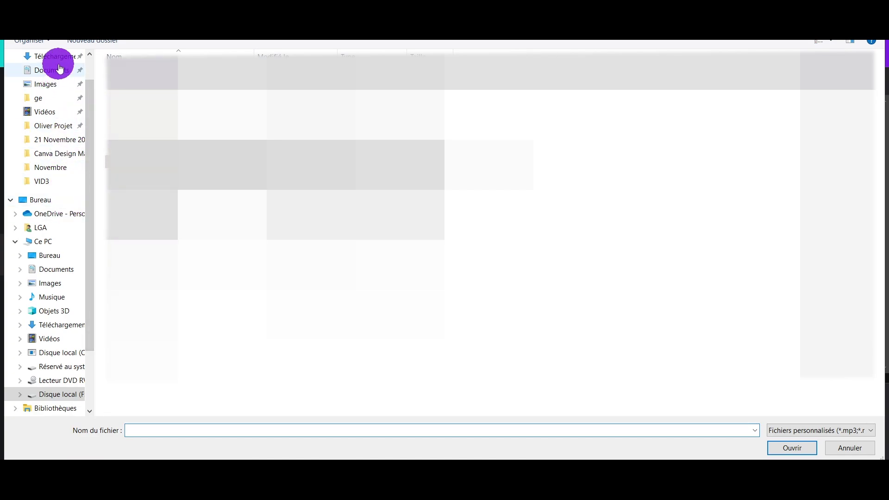
pyautogui.click(79, 71)
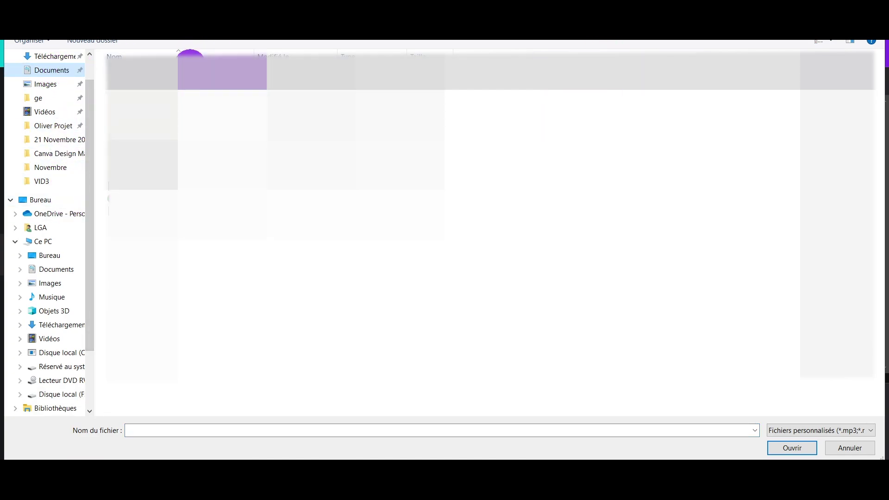
pyautogui.click(56, 269)
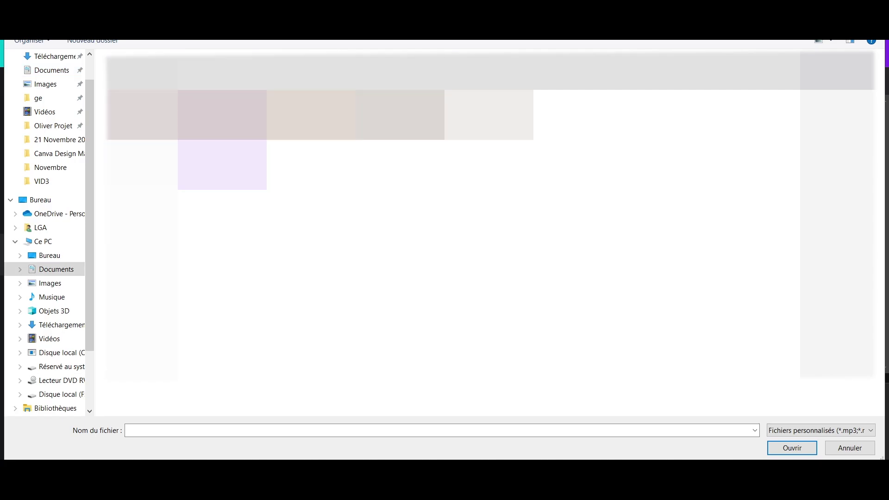
pyautogui.hotkey('ctrl', 'a')
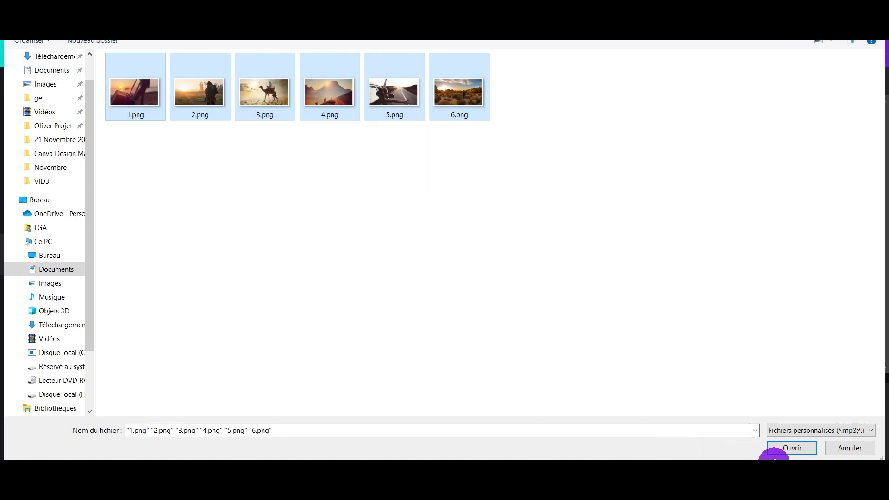
pyautogui.click(787, 449)
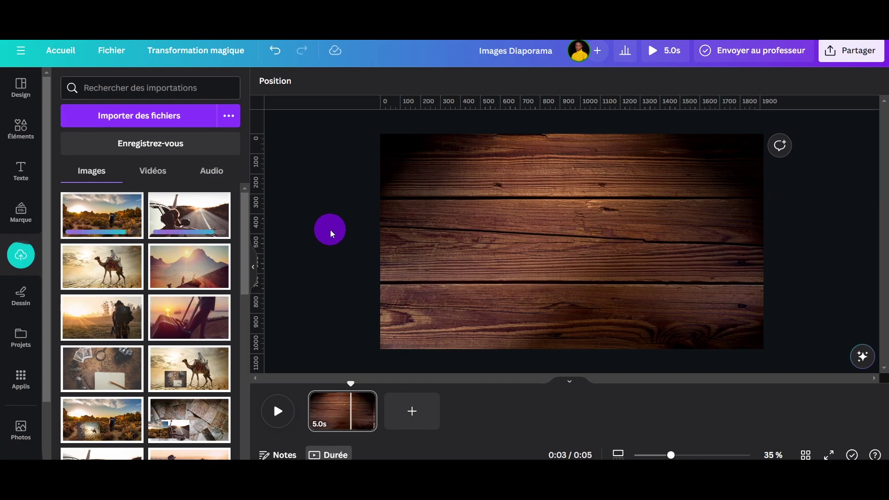
# Step: Add the uploaded sunset suitcase photo to the wooden page and apply the Brillance shadow to it
pyautogui.click(183, 322)
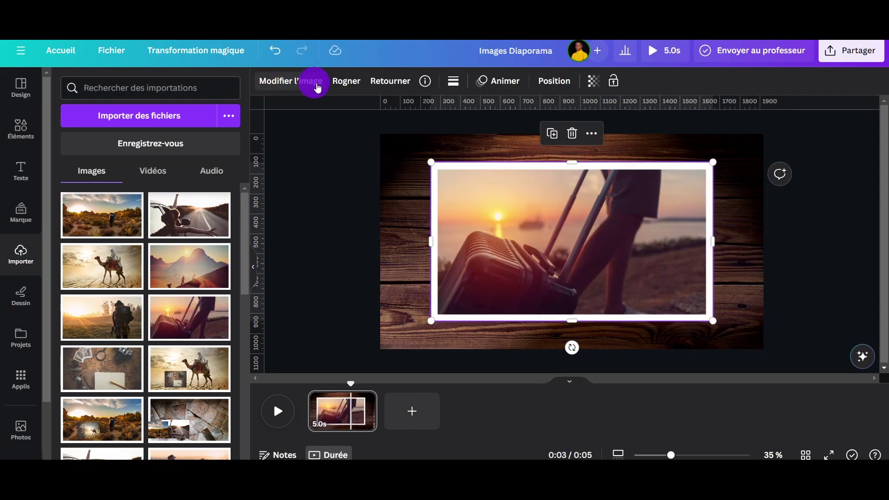
pyautogui.click(301, 82)
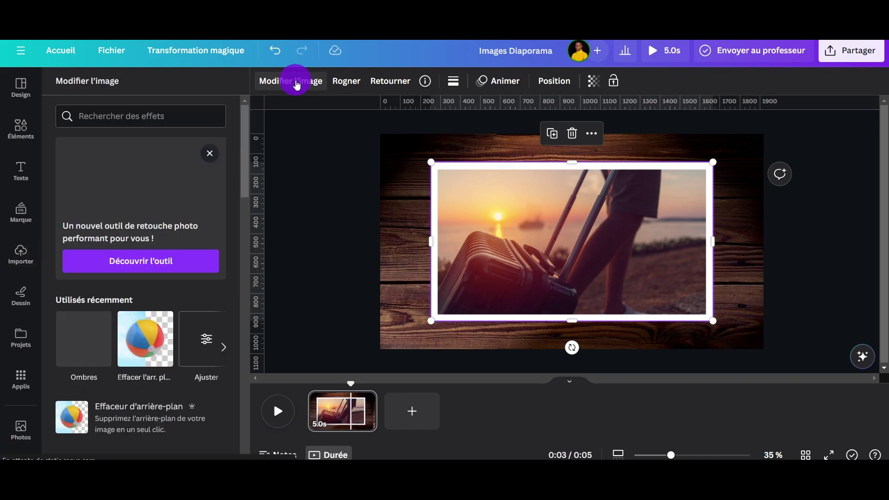
pyautogui.scroll(-10, 237, 135)
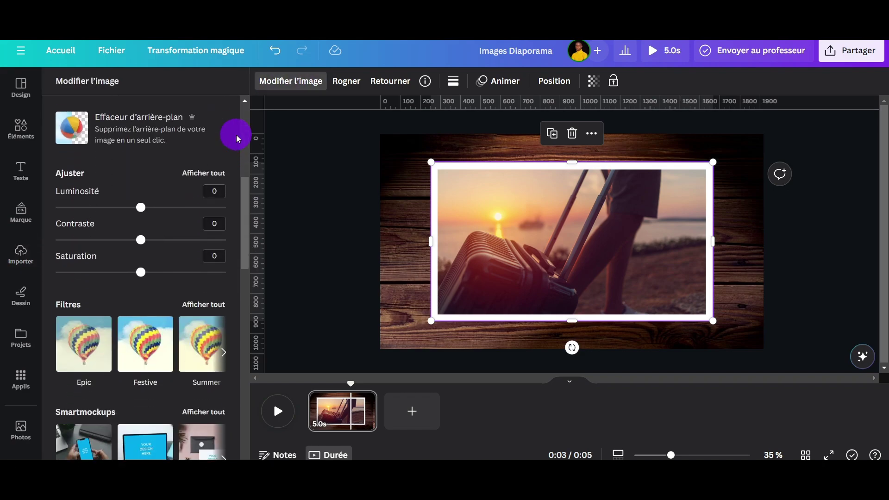
pyautogui.scroll(-4, 235, 134)
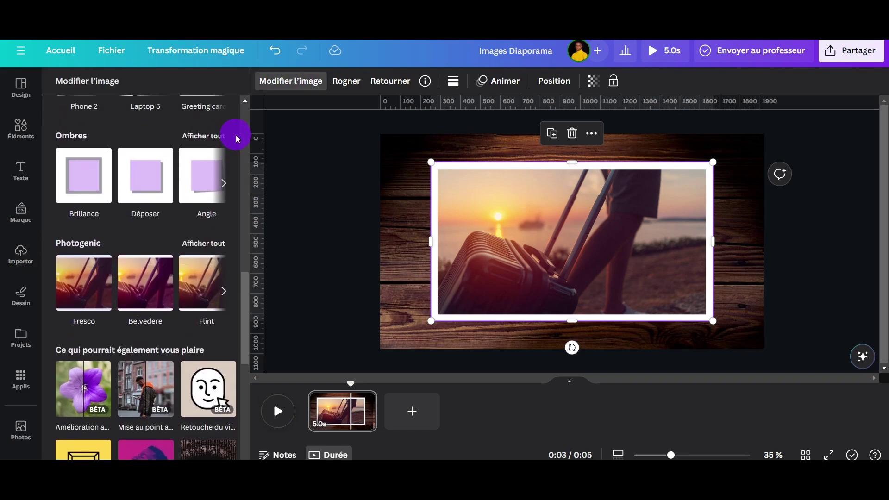
pyautogui.scroll(1, 75, 158)
pyautogui.click(155, 212)
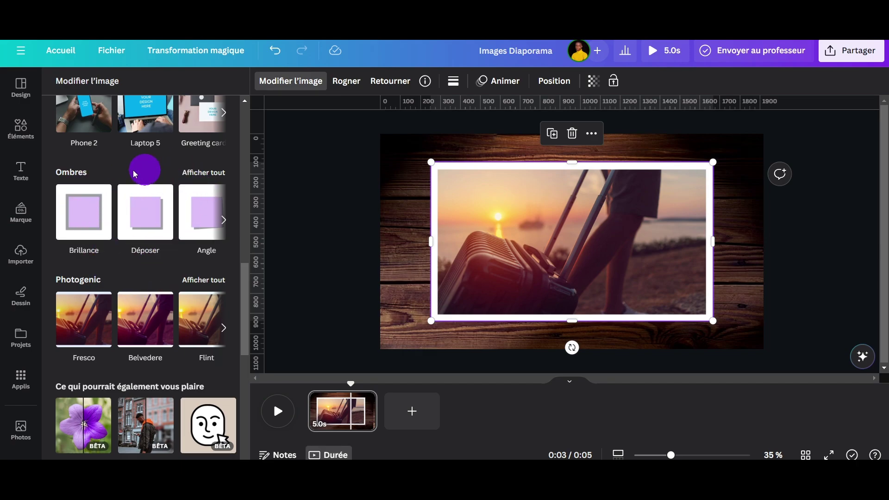
pyautogui.click(88, 214)
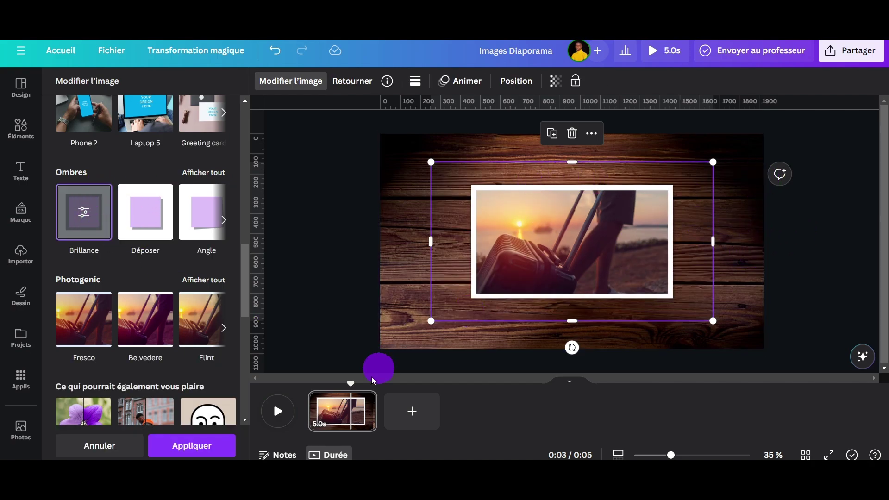
pyautogui.click(191, 445)
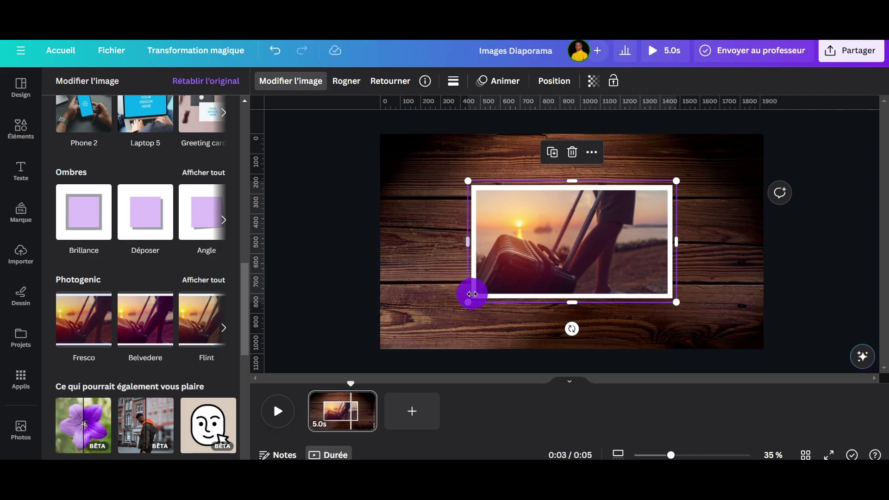
# Step: Enlarge the shadowed suitcase photo and centre it on the wooden background
pyautogui.moveTo(469, 304); pyautogui.dragTo(424, 327)
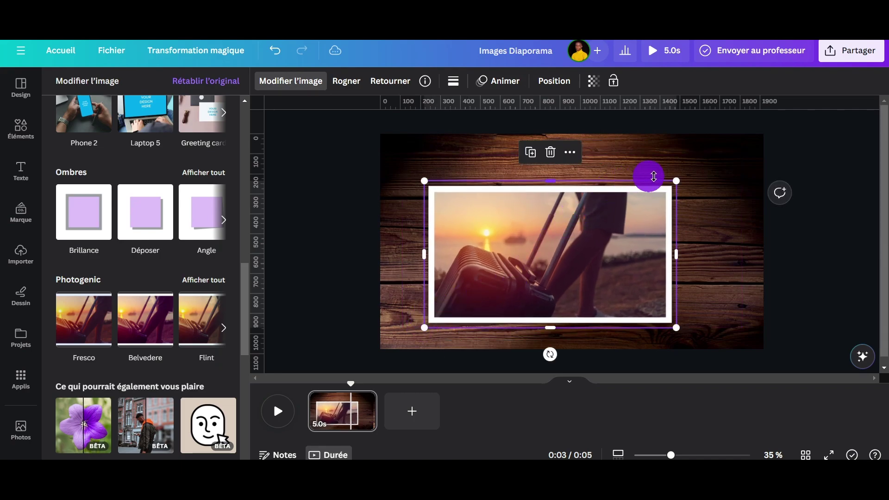
pyautogui.moveTo(675, 180); pyautogui.dragTo(705, 164)
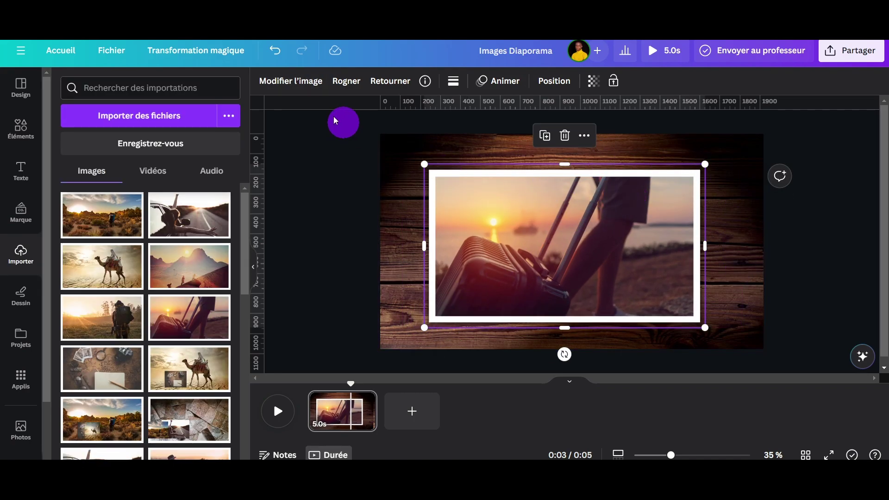
pyautogui.moveTo(556, 214); pyautogui.dragTo(562, 210)
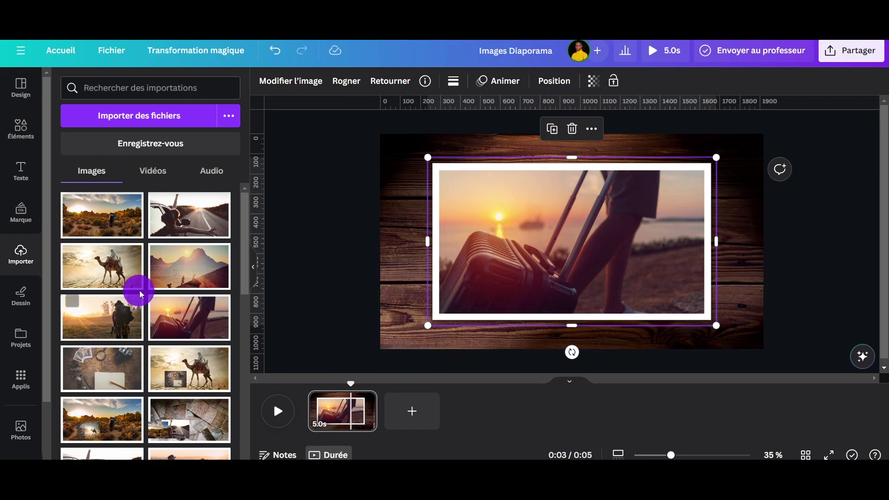
pyautogui.scroll(-2, 166, 235)
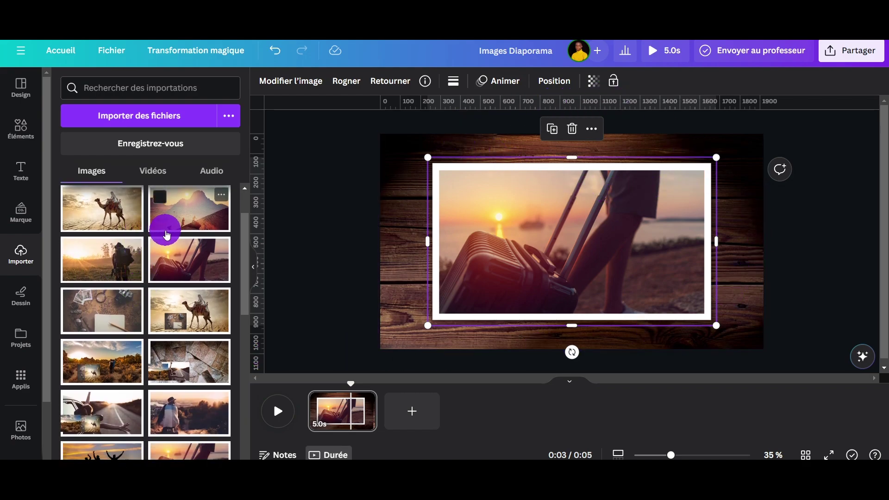
pyautogui.scroll(2, 167, 233)
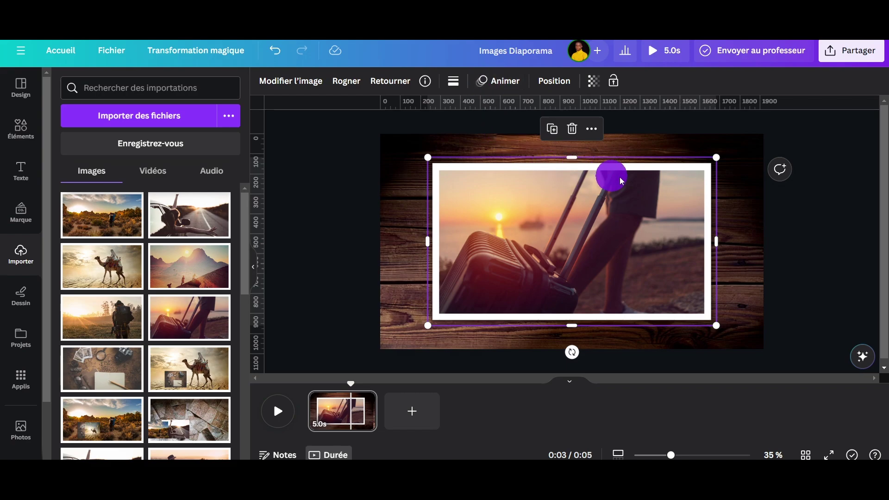
pyautogui.press('Delete')
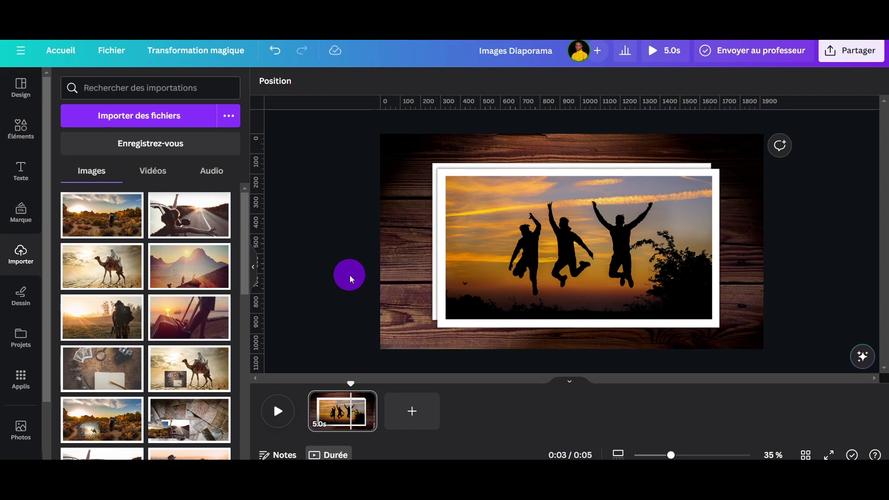
# Step: Duplicate the photo stack page and, on the second page, delete the five photo layers above the suitcase photo
pyautogui.click(349, 411)
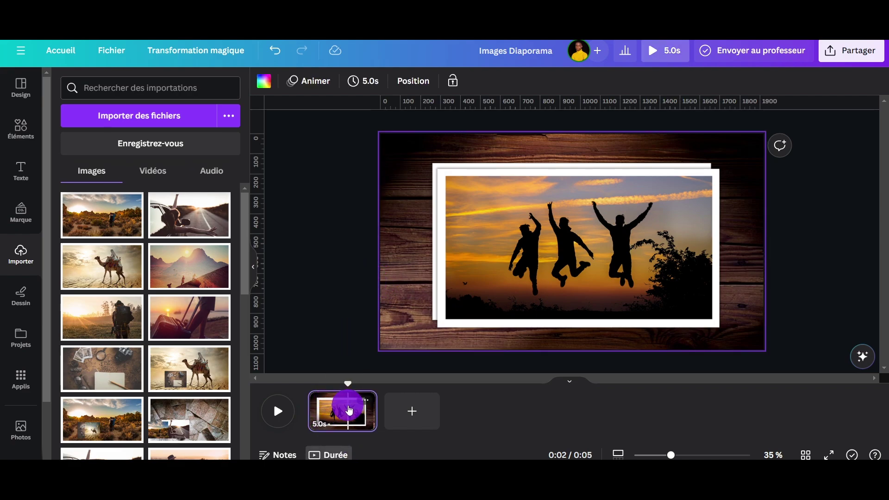
pyautogui.hotkey('ctrl', 'd')
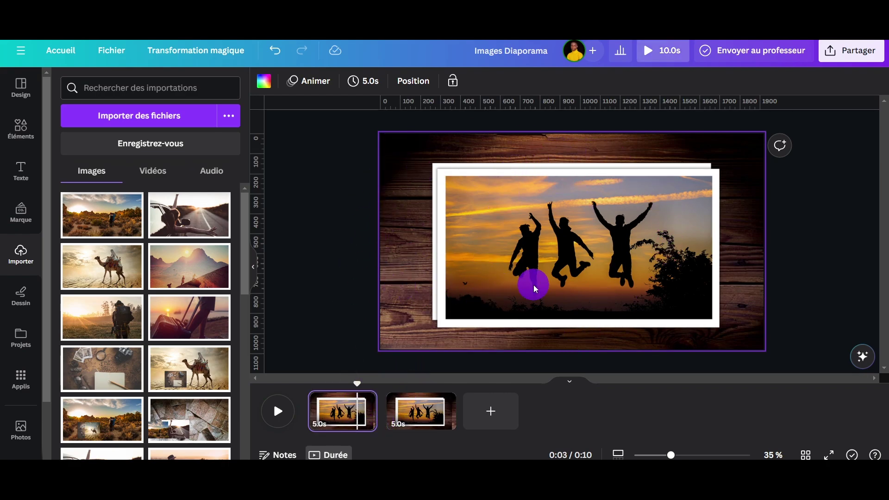
pyautogui.click(430, 412)
pyautogui.click(514, 225)
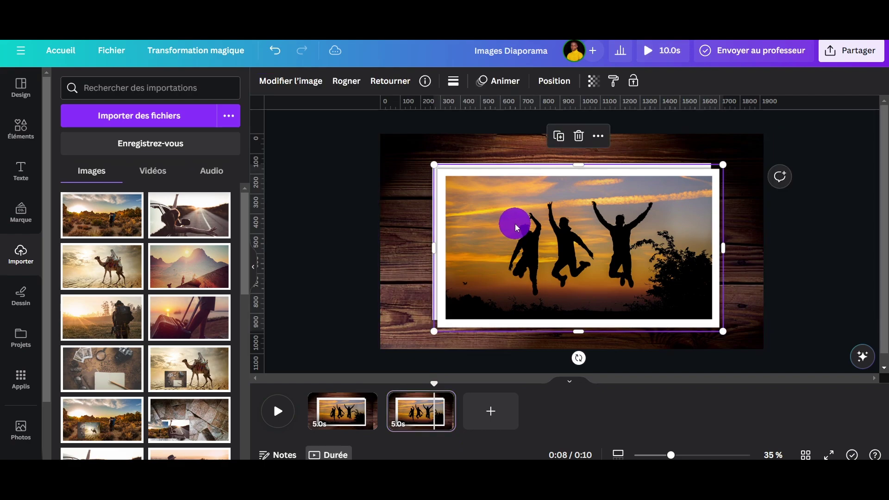
pyautogui.click(551, 81)
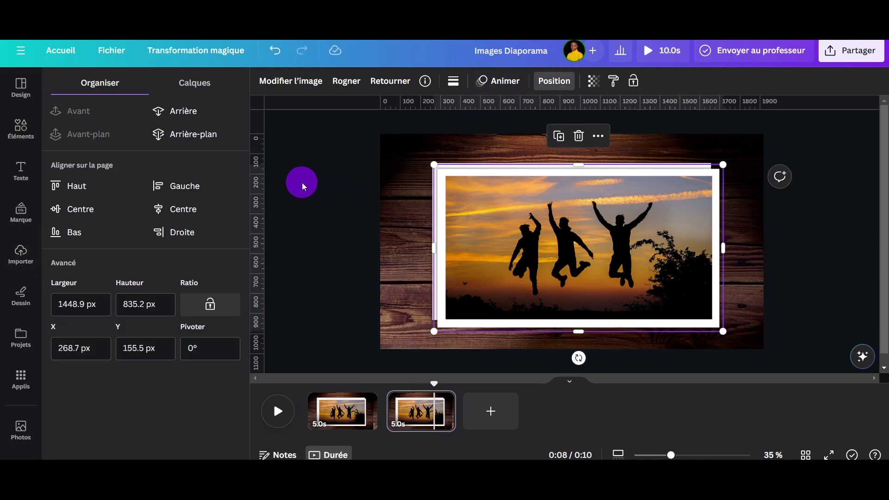
pyautogui.click(194, 83)
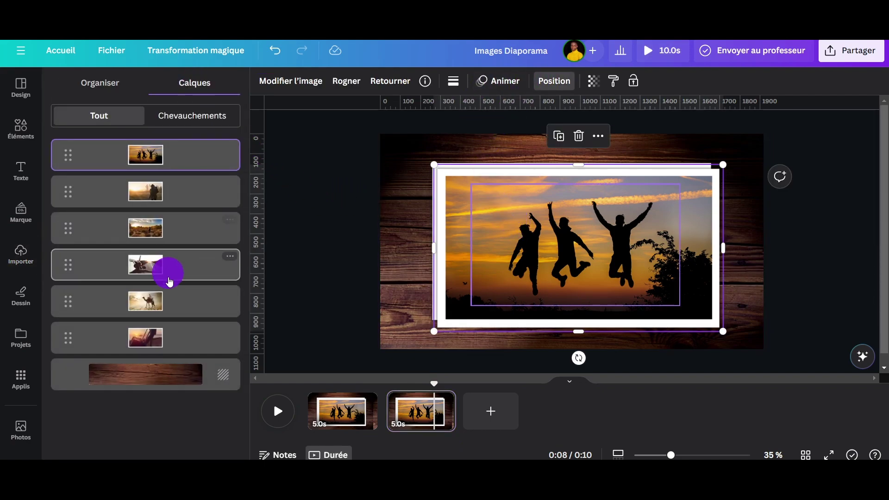
pyautogui.keyDown('shift'); pyautogui.click(171, 309); pyautogui.keyUp('shift')
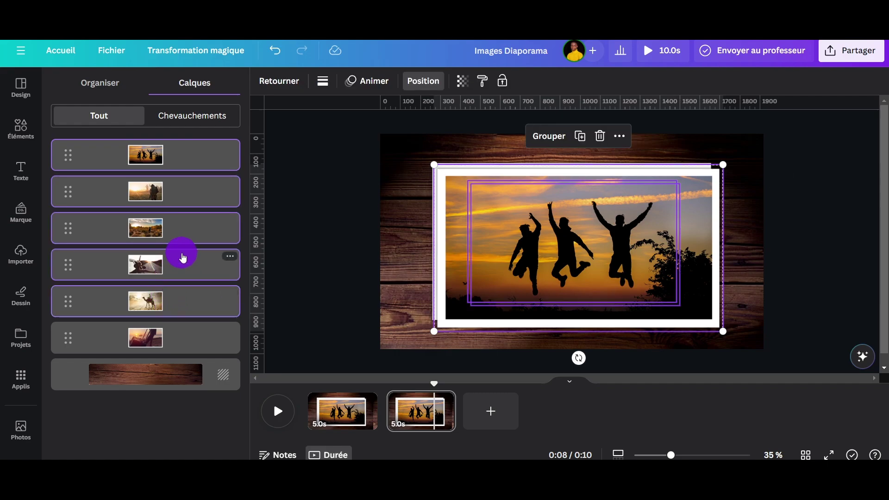
pyautogui.press('Delete')
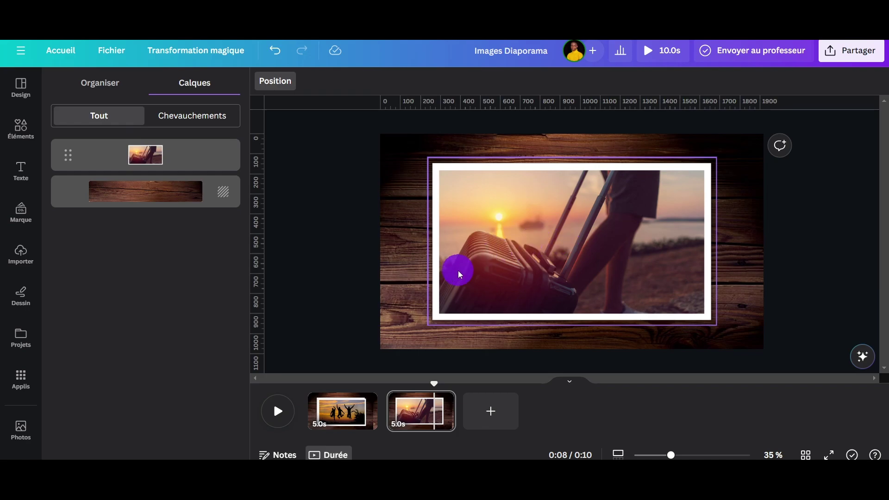
# Step: Apply the Rotation photo animation to the suitcase photo on the second page and lower the animation's intensity to about a quarter
pyautogui.click(308, 287)
pyautogui.click(552, 282)
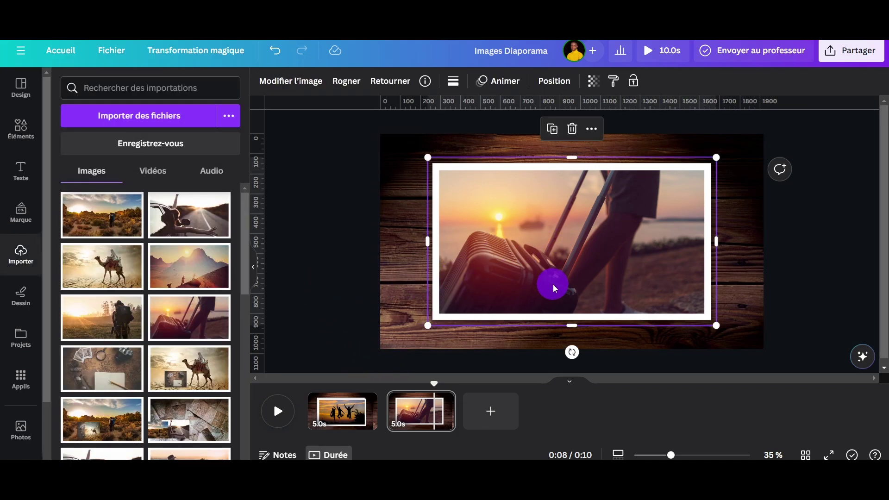
pyautogui.click(506, 82)
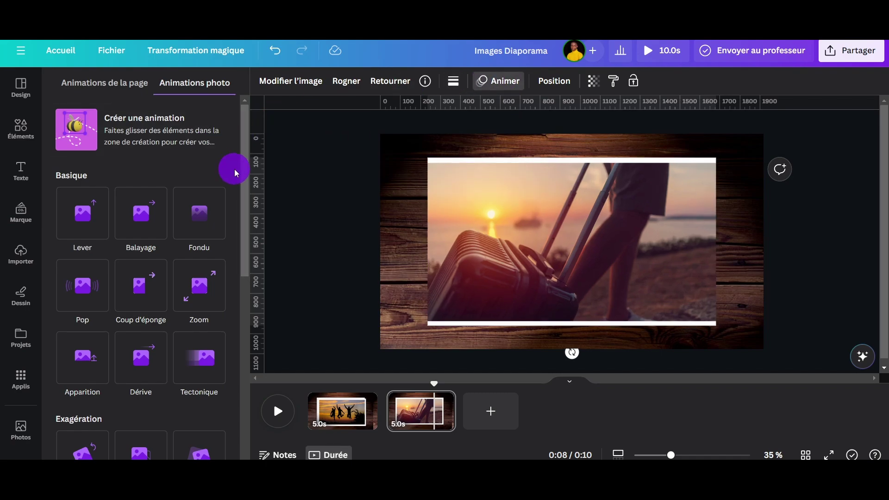
pyautogui.scroll(-5, 218, 182)
pyautogui.scroll(-1, 226, 258)
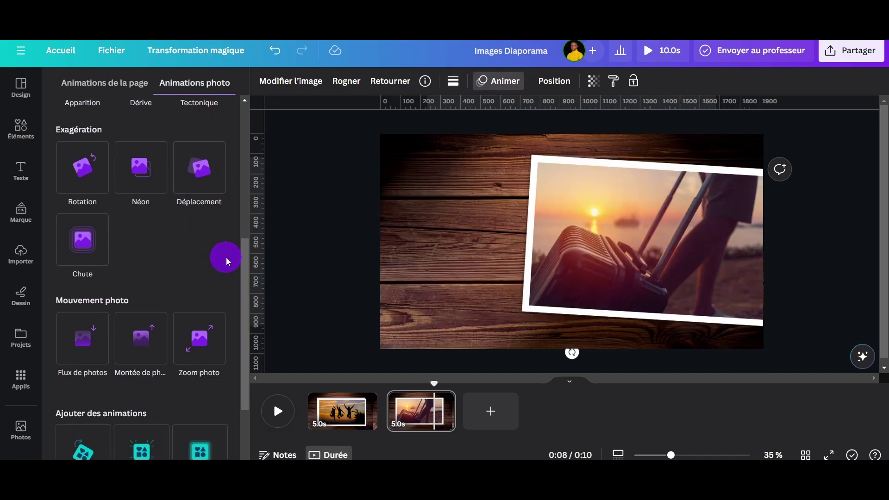
pyautogui.scroll(5, 226, 256)
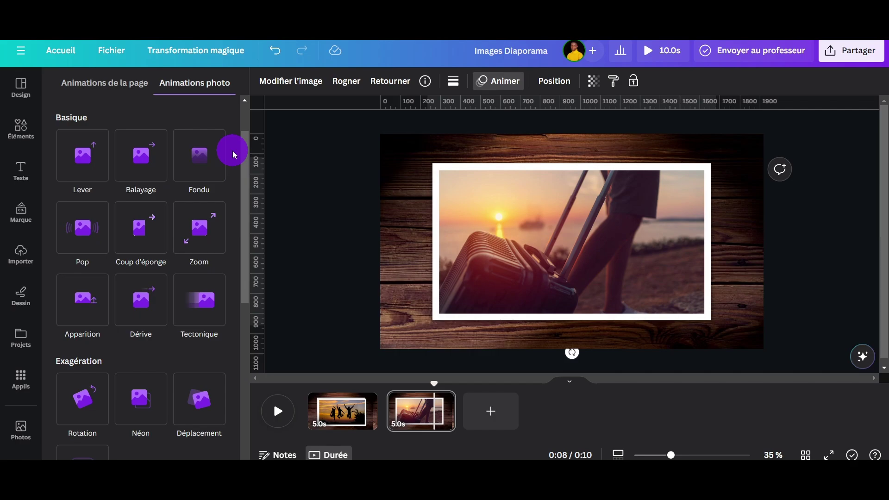
pyautogui.scroll(-2, 232, 151)
pyautogui.scroll(3, 232, 151)
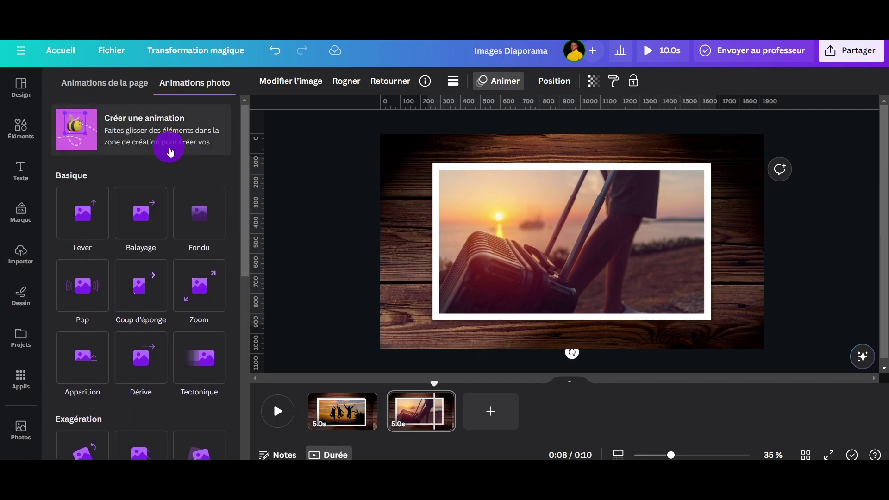
pyautogui.scroll(-2, 194, 113)
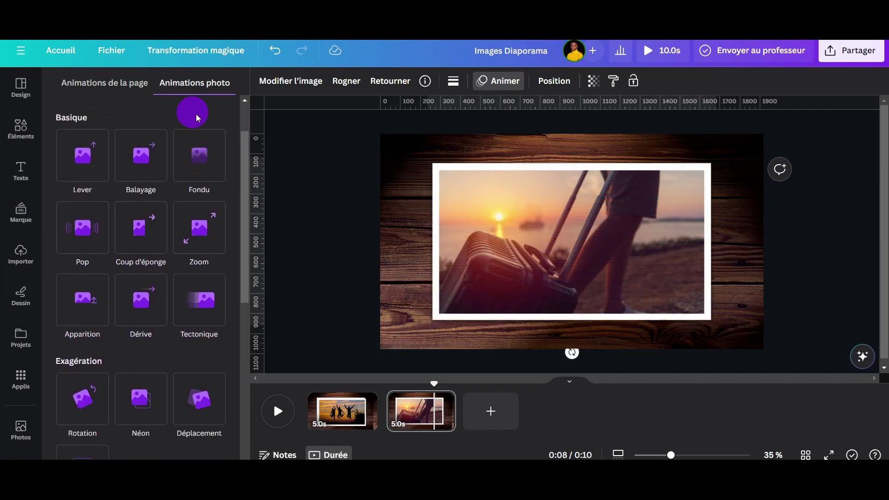
pyautogui.scroll(2, 201, 125)
pyautogui.scroll(-5, 228, 169)
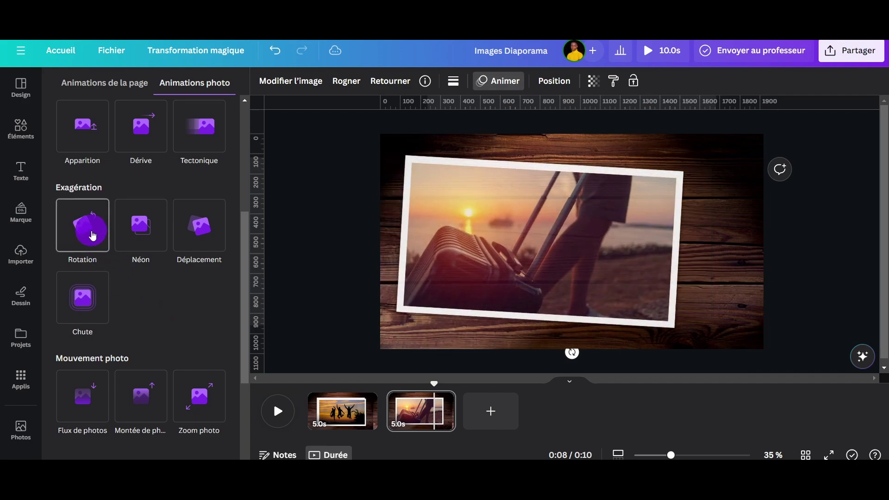
pyautogui.click(86, 224)
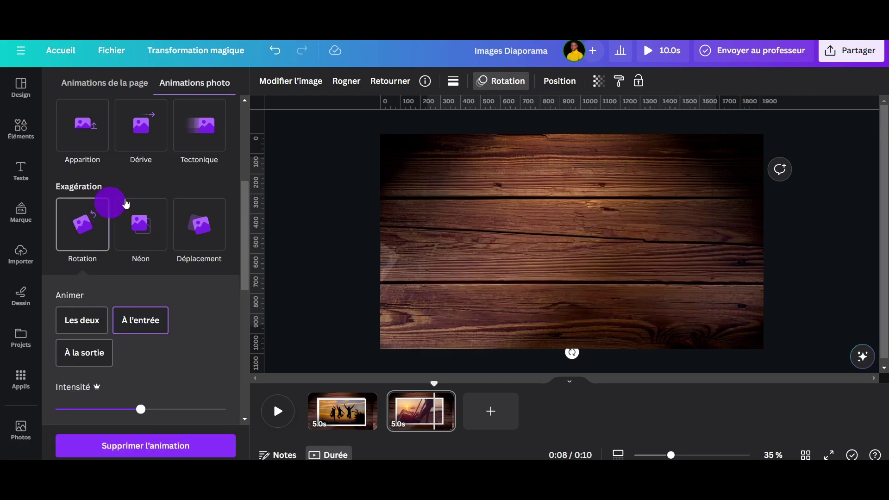
pyautogui.scroll(-3, 219, 304)
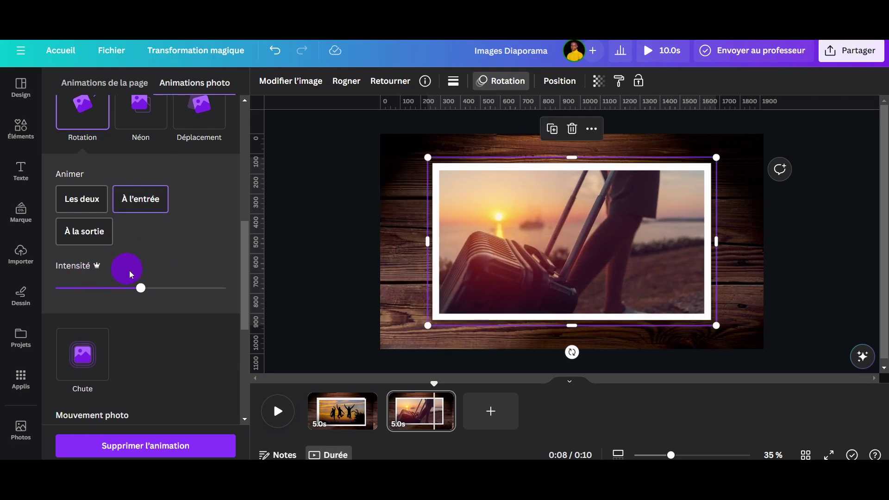
pyautogui.moveTo(140, 292); pyautogui.dragTo(98, 291)
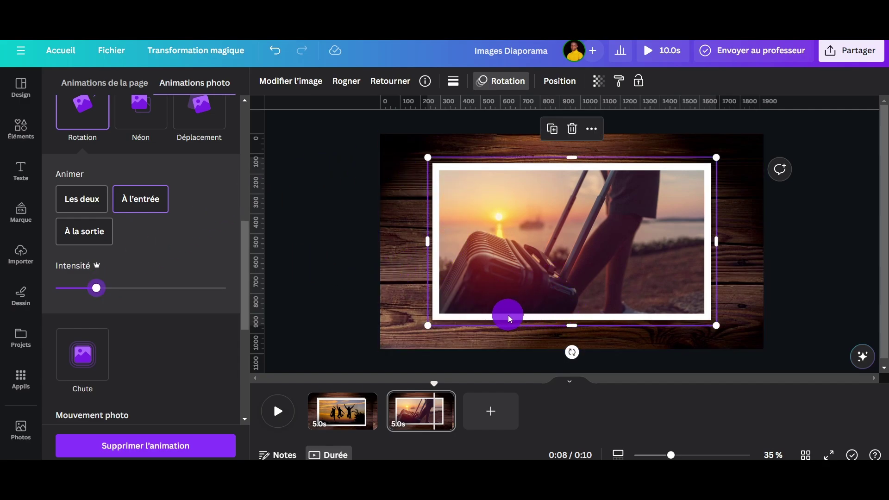
# Step: Duplicate the second page and remove the Rotation animation from the suitcase photo on the copy
pyautogui.moveTo(433, 384); pyautogui.dragTo(431, 411)
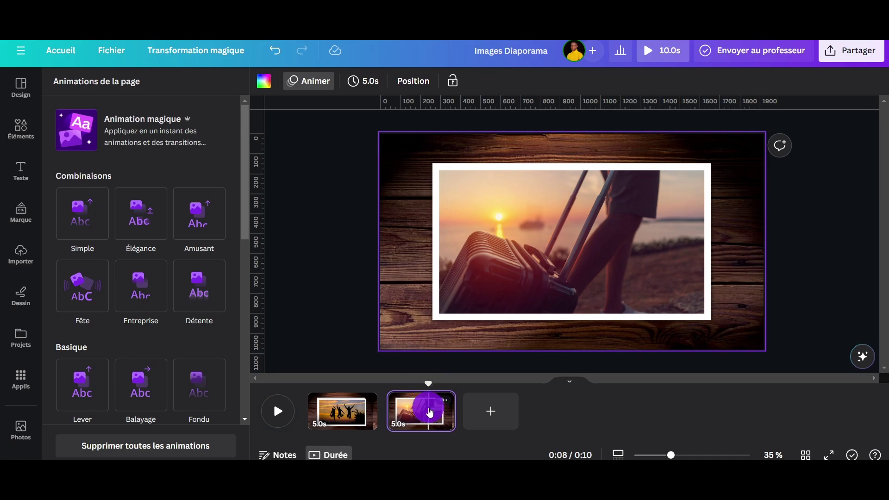
pyautogui.hotkey('ctrl', 'd')
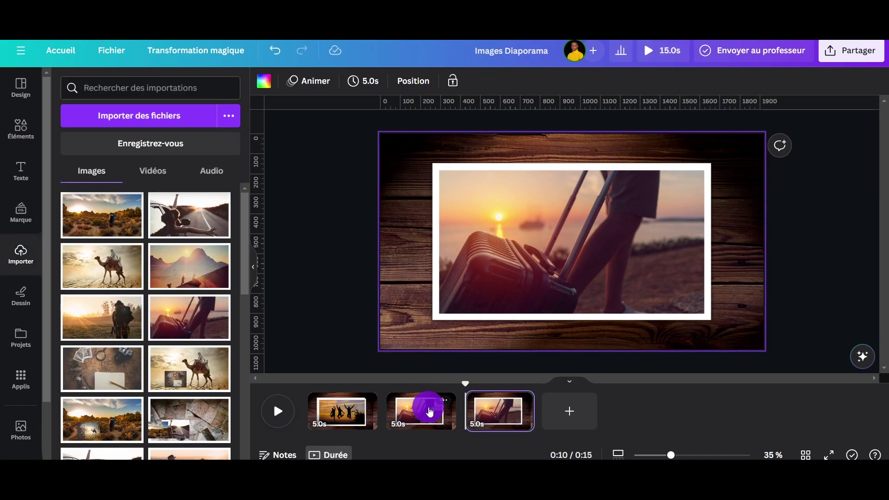
pyautogui.click(513, 226)
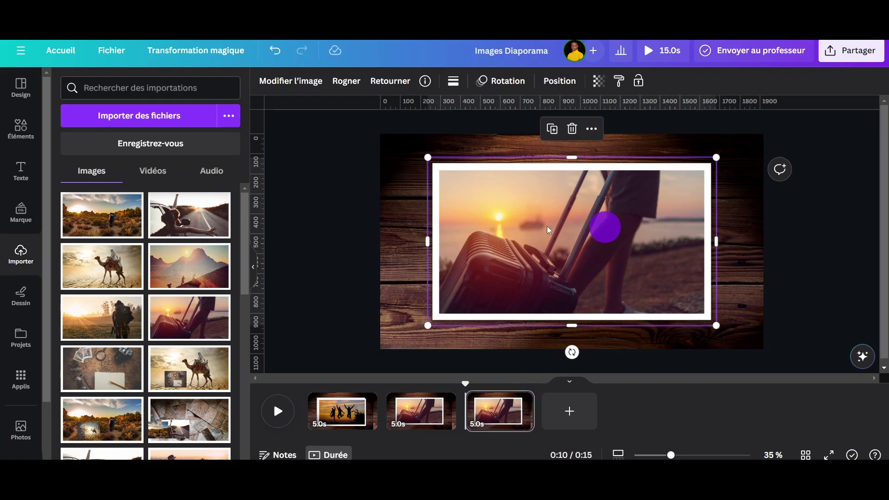
pyautogui.click(502, 83)
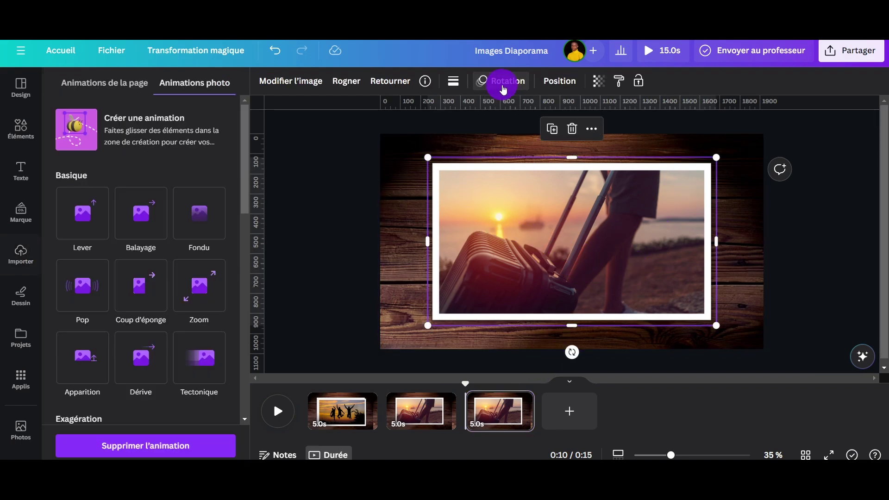
pyautogui.click(216, 447)
pyautogui.moveTo(241, 242); pyautogui.dragTo(252, 300)
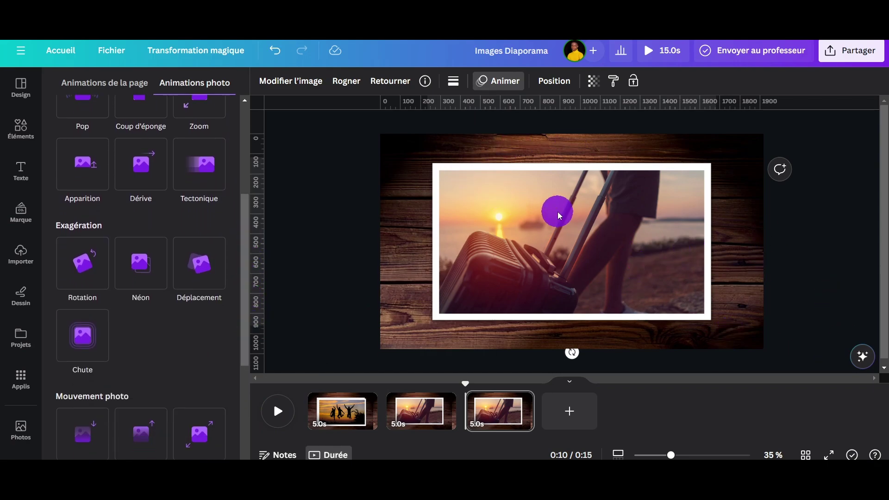
pyautogui.click(507, 253)
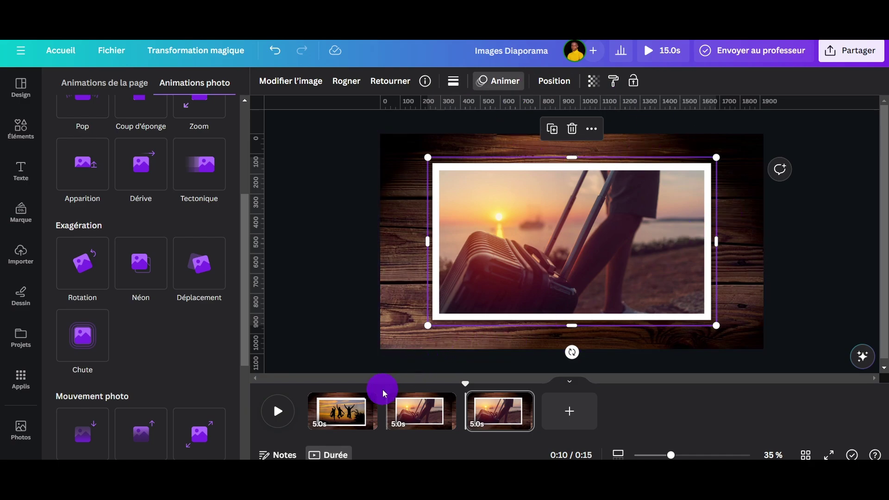
# Step: Copy the camel photo from the first page's photo stack and paste it over the suitcase photo on the third page
pyautogui.click(342, 408)
pyautogui.click(500, 234)
pyautogui.moveTo(500, 234); pyautogui.dragTo(452, 264)
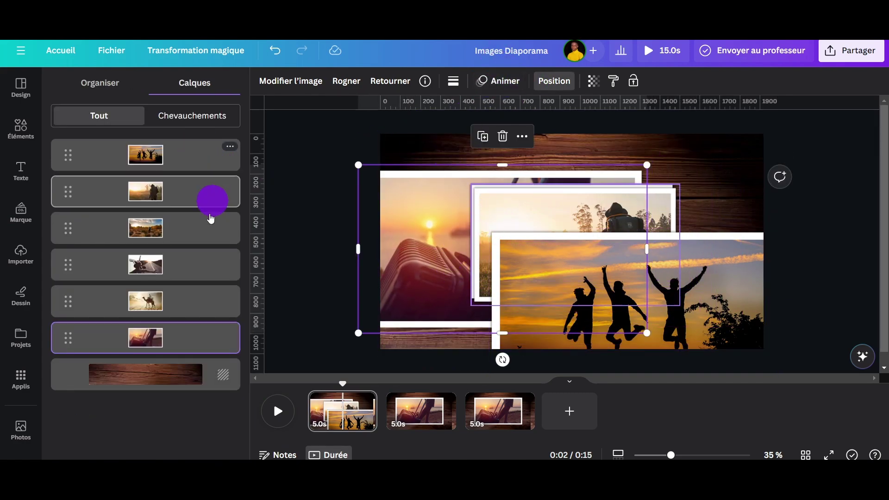
pyautogui.click(199, 305)
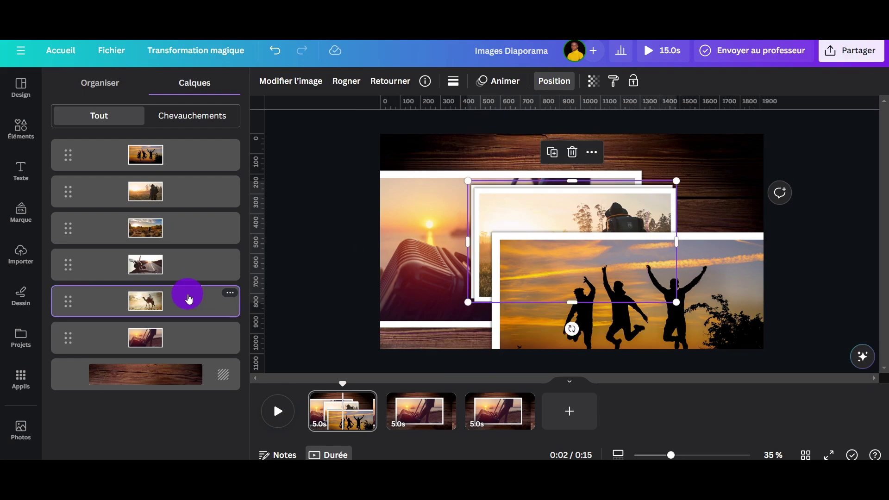
pyautogui.click(501, 410)
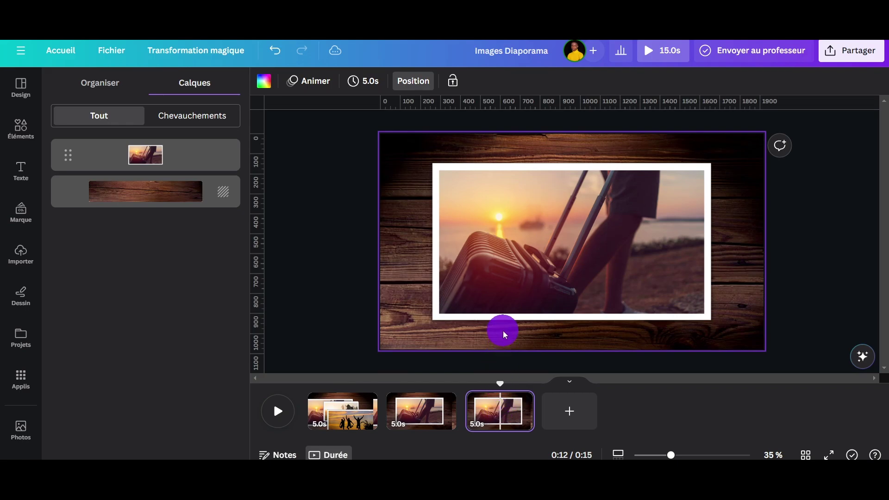
pyautogui.hotkey('ctrl', 'v')
pyautogui.click(524, 246)
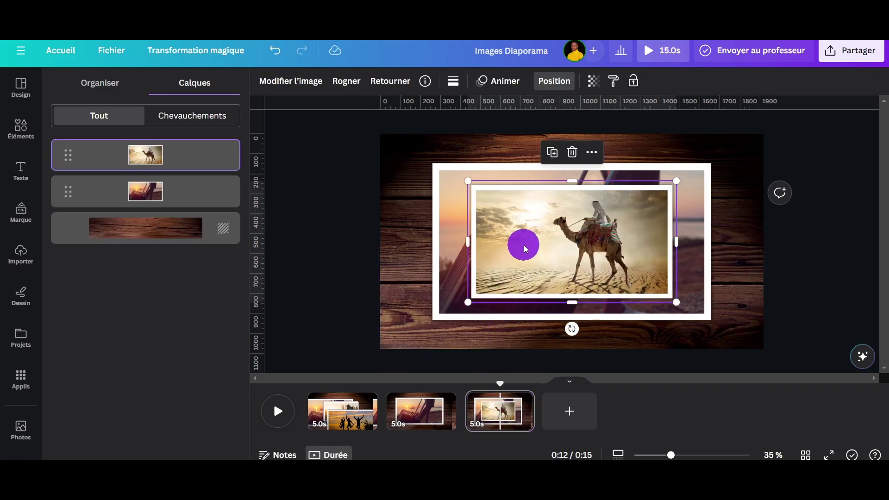
# Step: Enlarge the camel photo to cover the suitcase photo and tilt it slightly counterclockwise
pyautogui.moveTo(465, 182); pyautogui.dragTo(440, 166)
pyautogui.moveTo(675, 303); pyautogui.dragTo(715, 325)
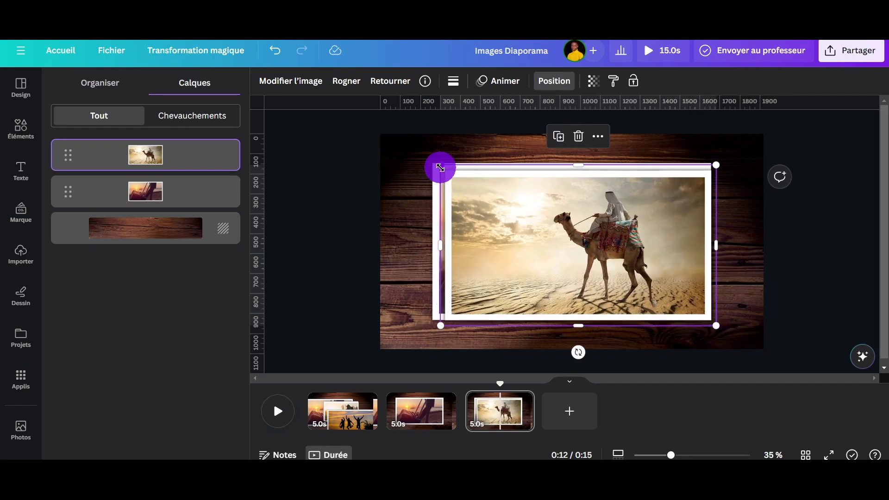
pyautogui.moveTo(440, 166); pyautogui.dragTo(427, 165)
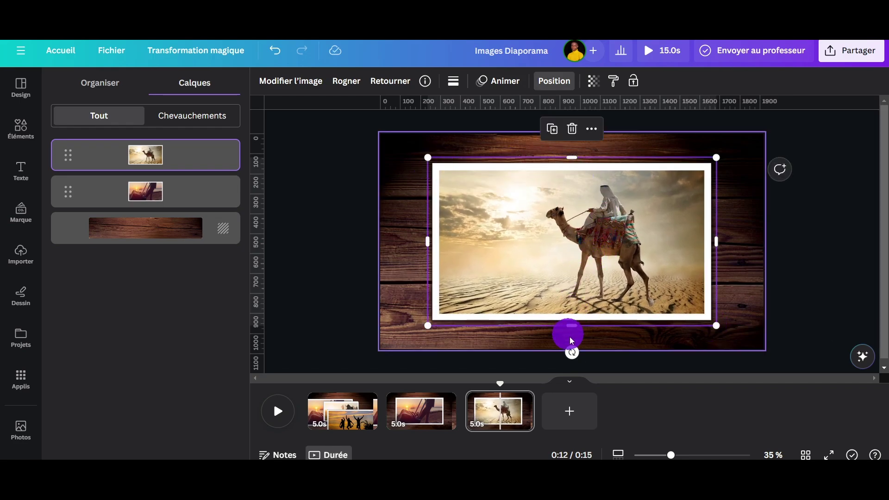
pyautogui.moveTo(571, 354); pyautogui.dragTo(576, 354)
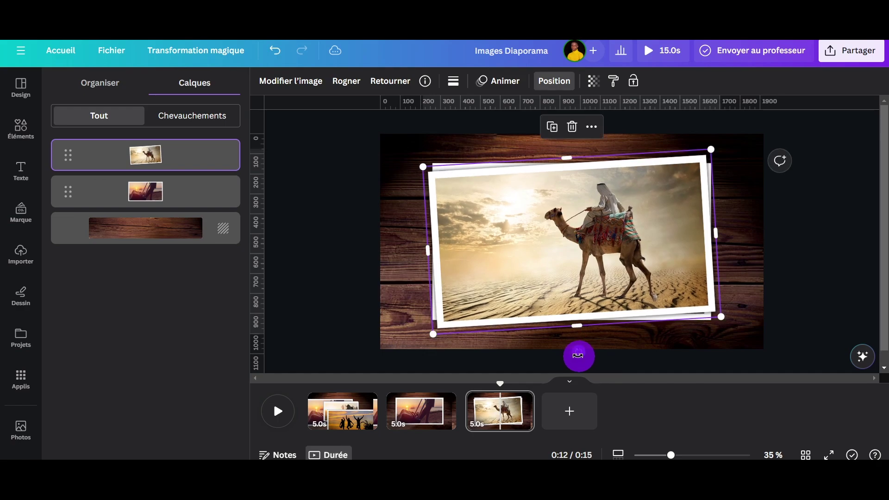
# Step: Apply the Rotation photo animation to the tilted camel photo and lower the animation's intensity to about a quarter
pyautogui.click(504, 81)
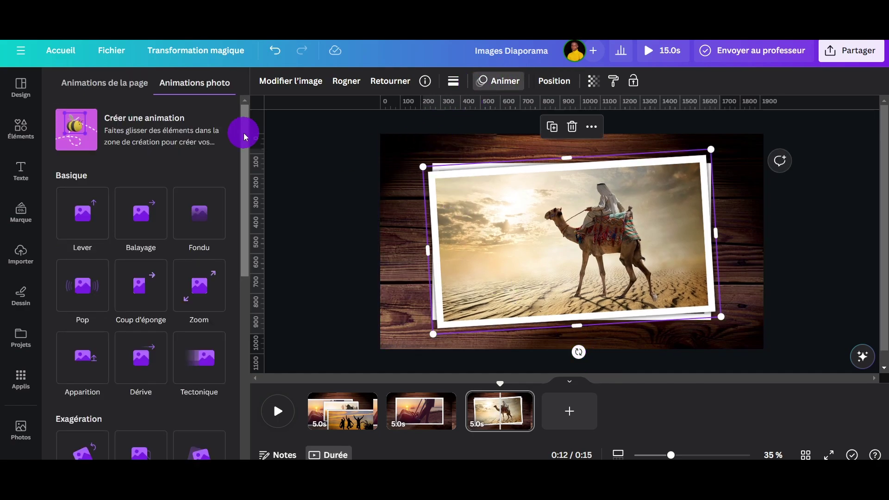
pyautogui.moveTo(243, 135); pyautogui.dragTo(169, 188)
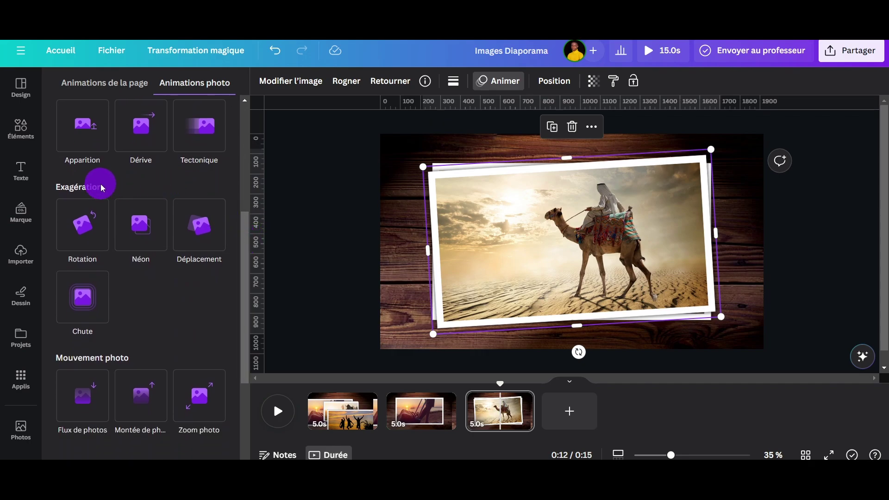
pyautogui.click(95, 227)
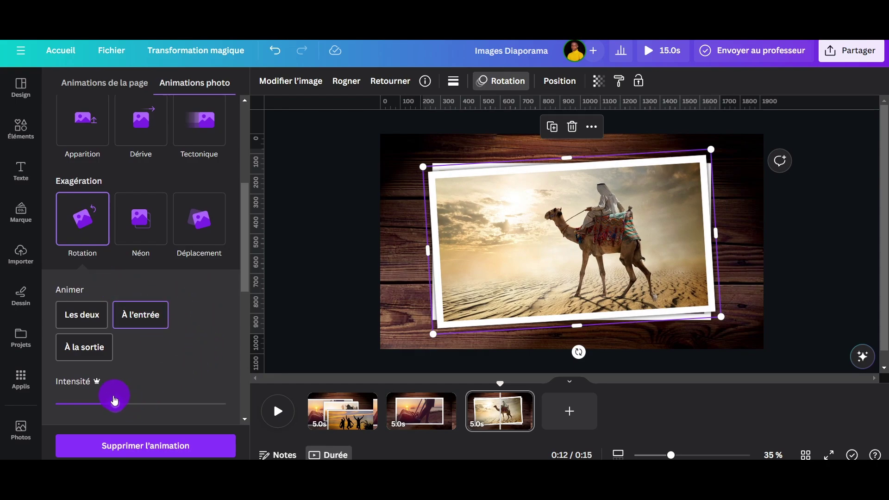
pyautogui.moveTo(114, 401); pyautogui.dragTo(99, 404)
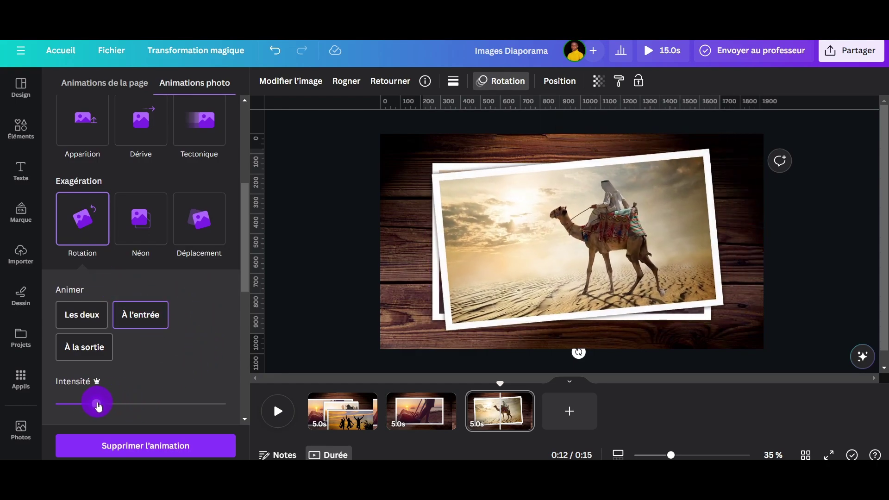
pyautogui.click(366, 270)
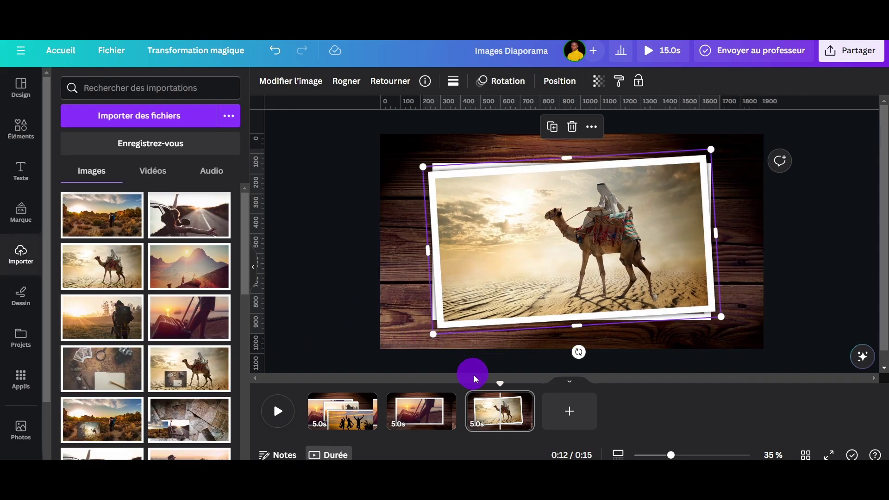
# Step: Duplicate the third page and paste the car window road photo from the first page's stack onto the copy
pyautogui.click(498, 384)
pyautogui.moveTo(494, 383)
pyautogui.mouseDown()
pyautogui.moveTo(439, 388)
pyautogui.moveTo(503, 395)
pyautogui.mouseUp()
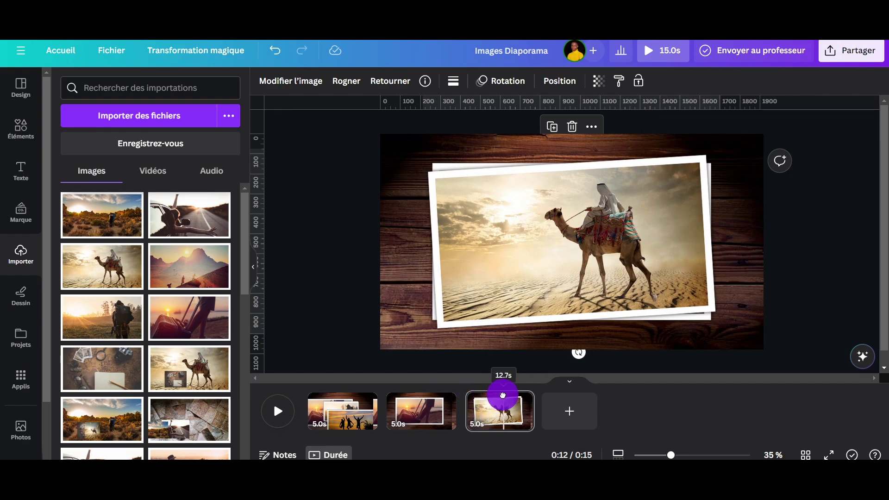
pyautogui.click(513, 414)
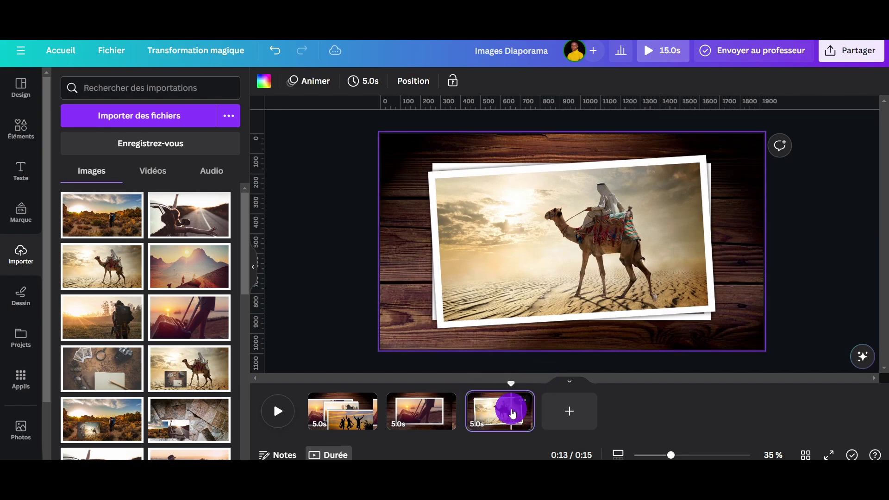
pyautogui.hotkey('ctrl', 'd')
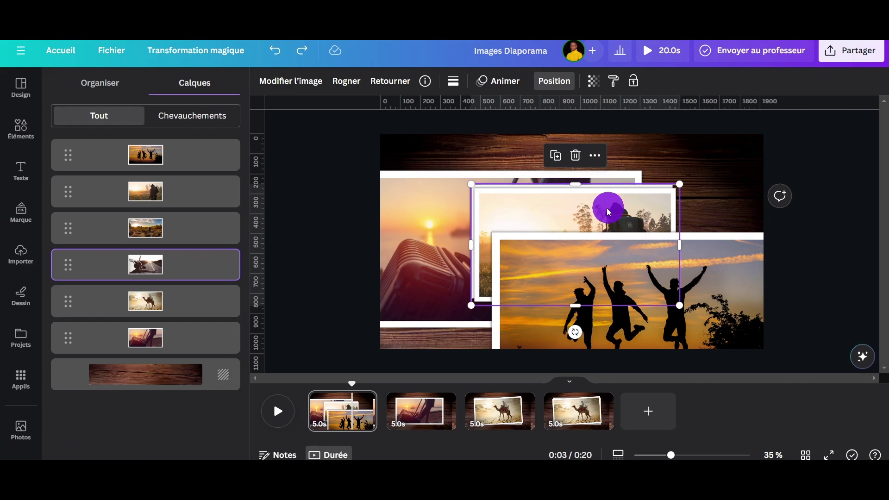
pyautogui.click(568, 420)
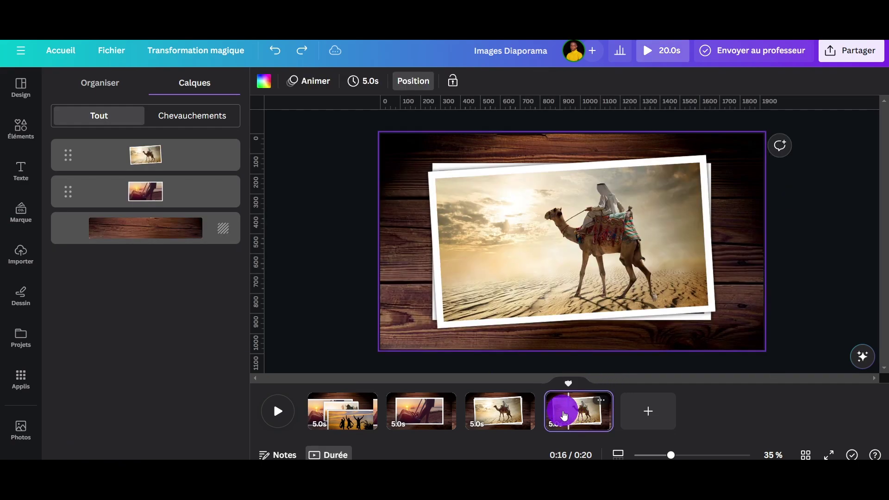
pyautogui.hotkey('ctrl', 'v')
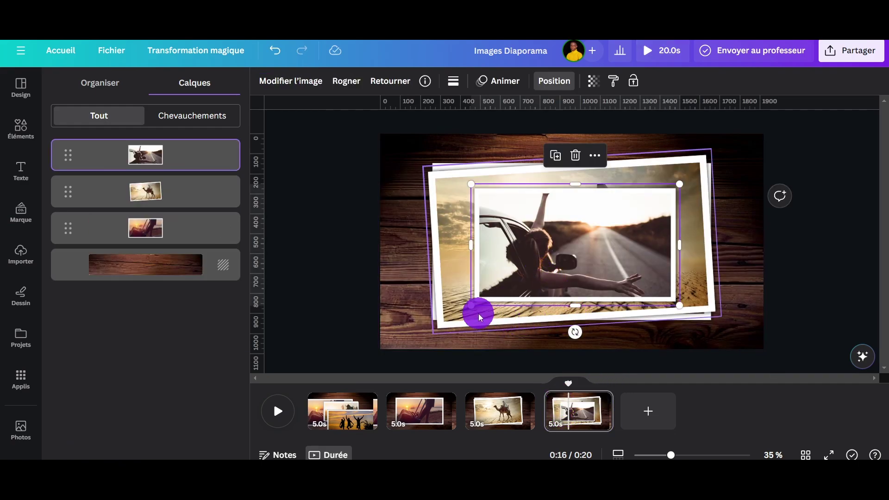
# Step: Enlarge the car window road photo on the fourth page to cover most of the camel photo
pyautogui.moveTo(471, 306); pyautogui.dragTo(441, 323)
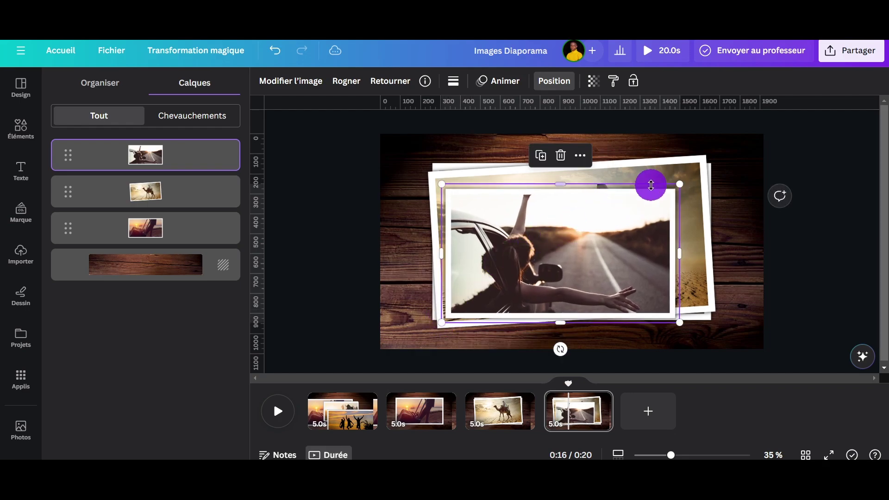
pyautogui.moveTo(682, 187); pyautogui.dragTo(713, 174)
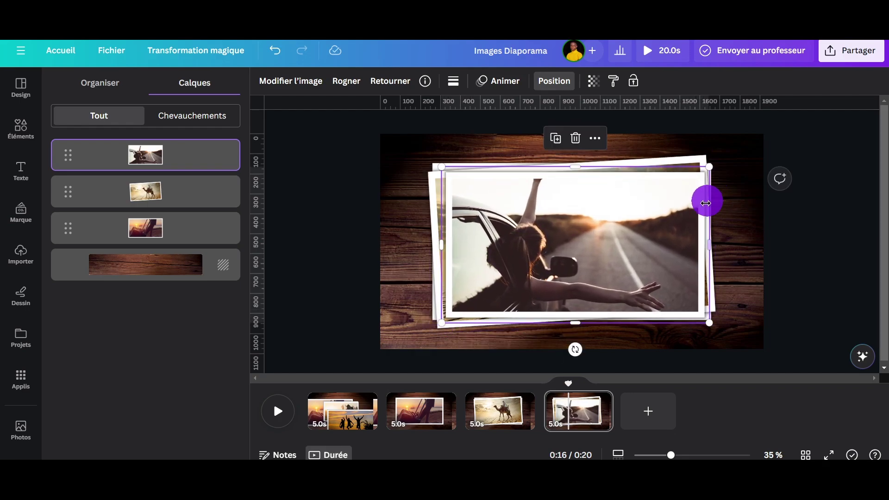
# Step: Remove the Rotation animation from the camel photo beneath the road photo
pyautogui.click(470, 206)
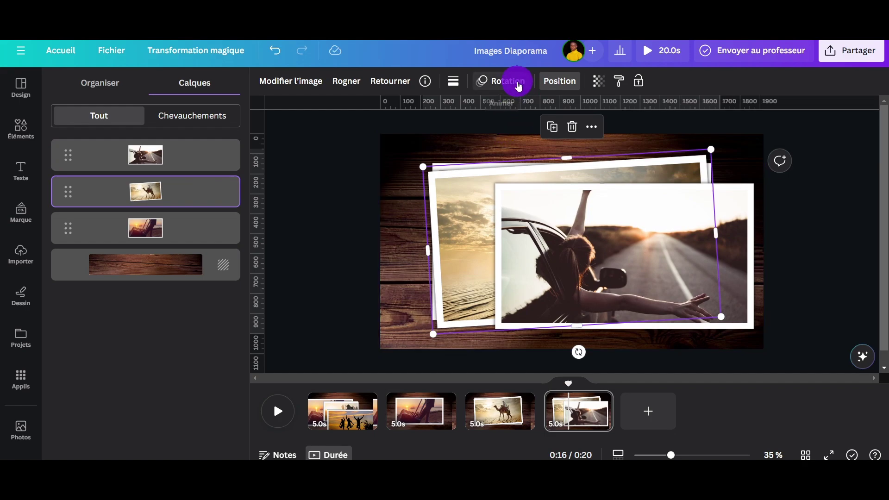
pyautogui.click(519, 87)
pyautogui.click(165, 448)
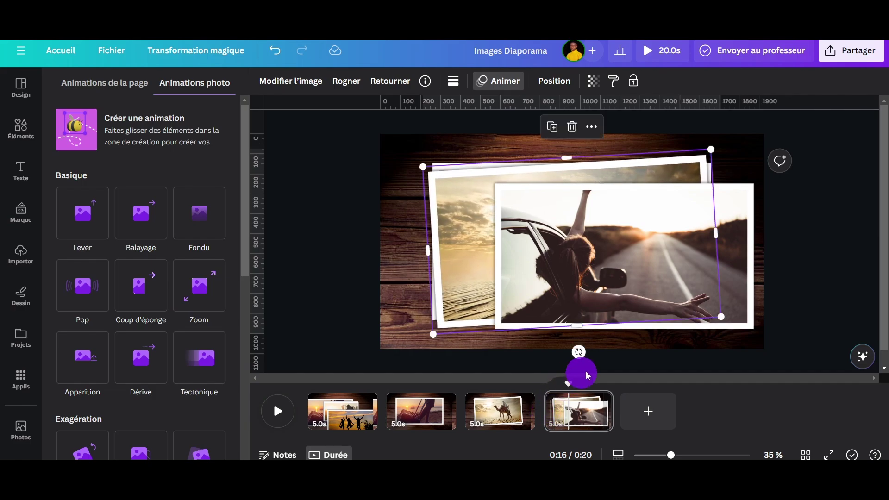
# Step: Tilt the road photo slightly clockwise over the stack and apply the Rotation photo animation with its intensity at about a quarter
pyautogui.moveTo(578, 352); pyautogui.dragTo(567, 346)
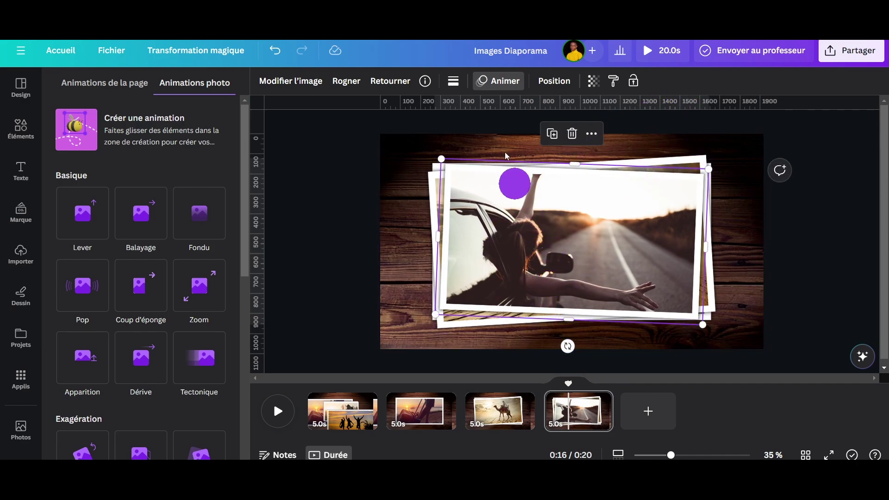
pyautogui.click(504, 83)
pyautogui.click(504, 83)
pyautogui.scroll(-4, 139, 259)
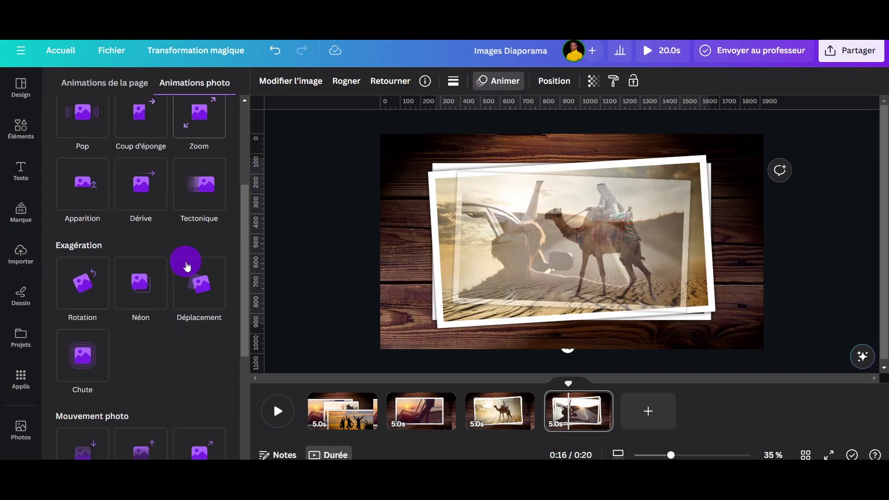
pyautogui.click(85, 276)
pyautogui.scroll(-1, 88, 273)
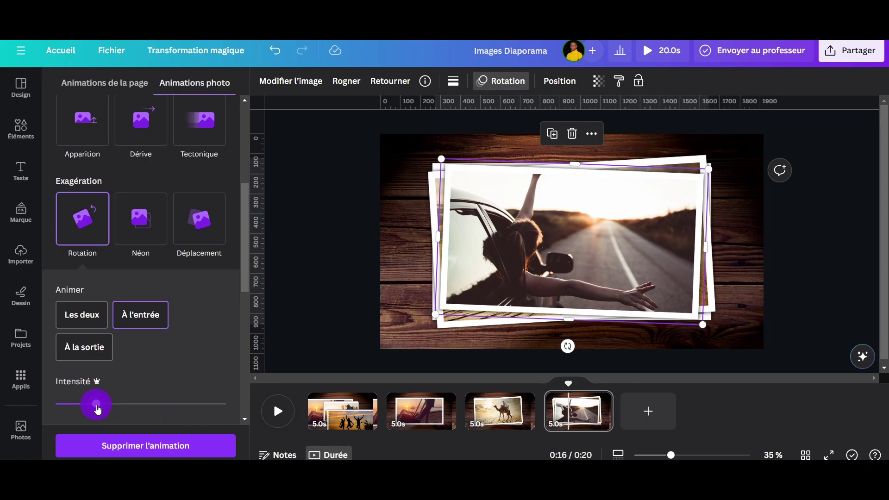
pyautogui.click(865, 219)
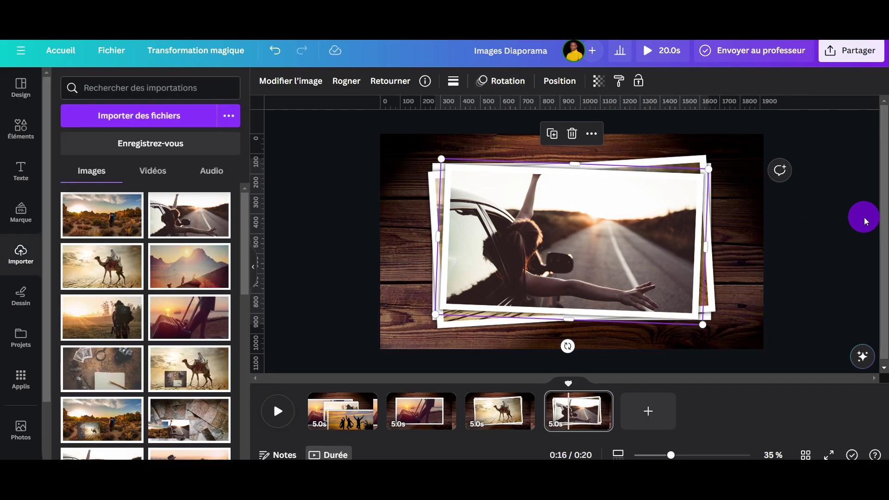
# Step: Play the slideshow to check how the photos stack up across the pages
pyautogui.click(278, 411)
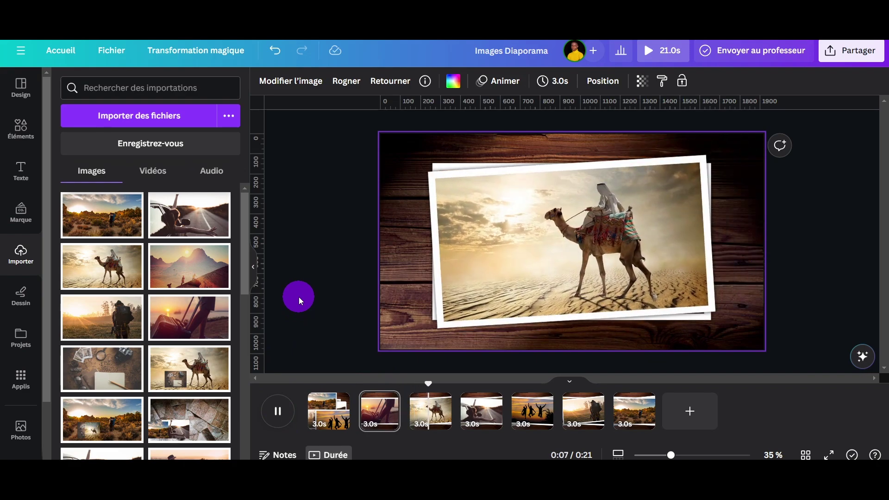
pyautogui.click(565, 436)
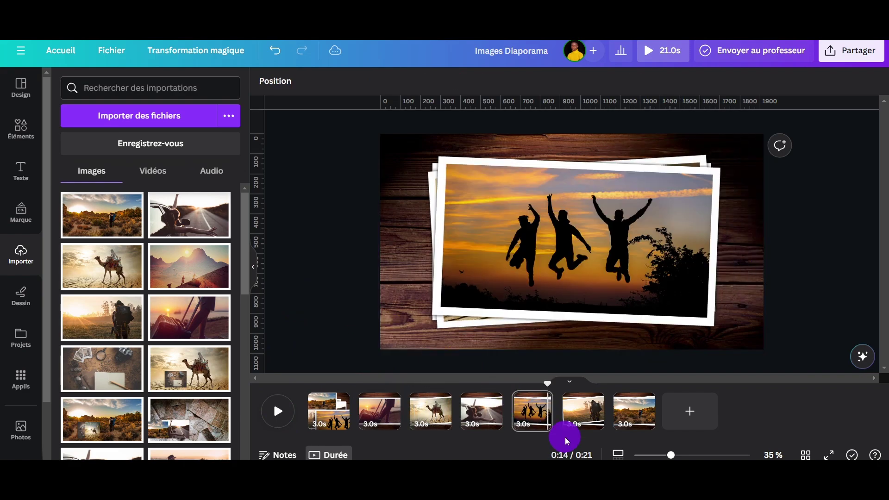
# Step: On the jumping silhouettes page, remove the Rotation animation from the road photo beneath, and replay the slideshow
pyautogui.click(540, 416)
pyautogui.click(550, 263)
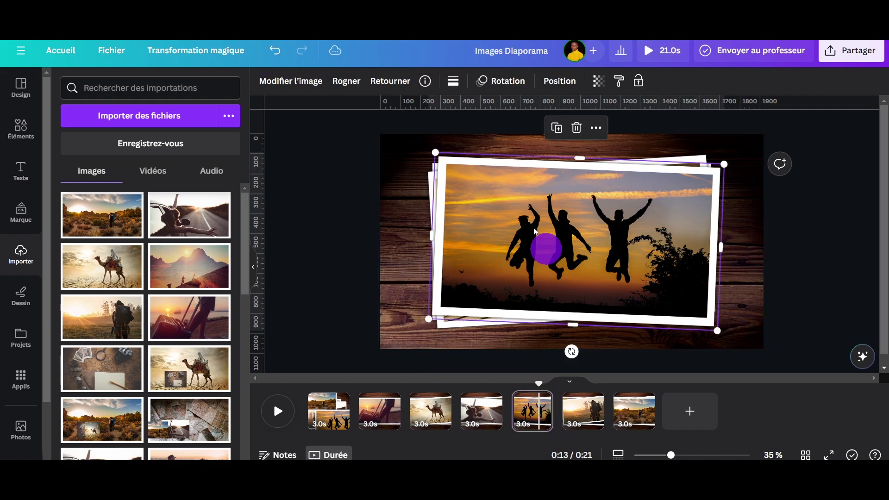
pyautogui.click(565, 81)
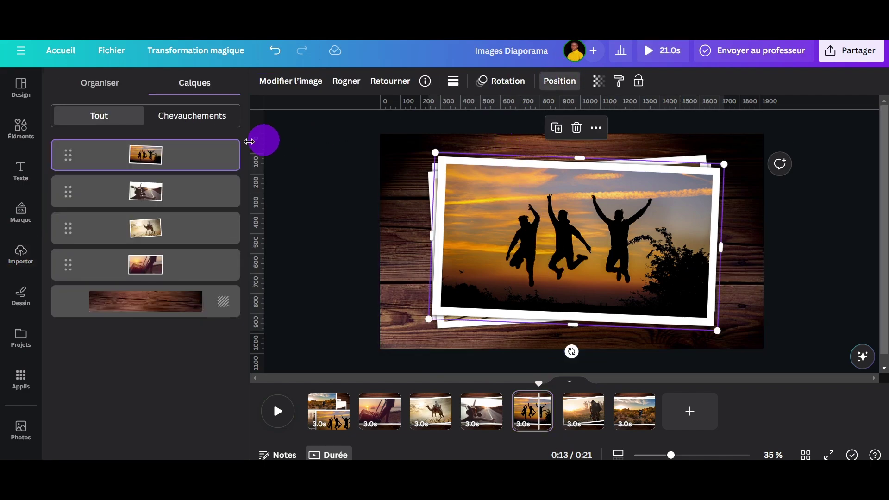
pyautogui.click(175, 200)
pyautogui.click(501, 80)
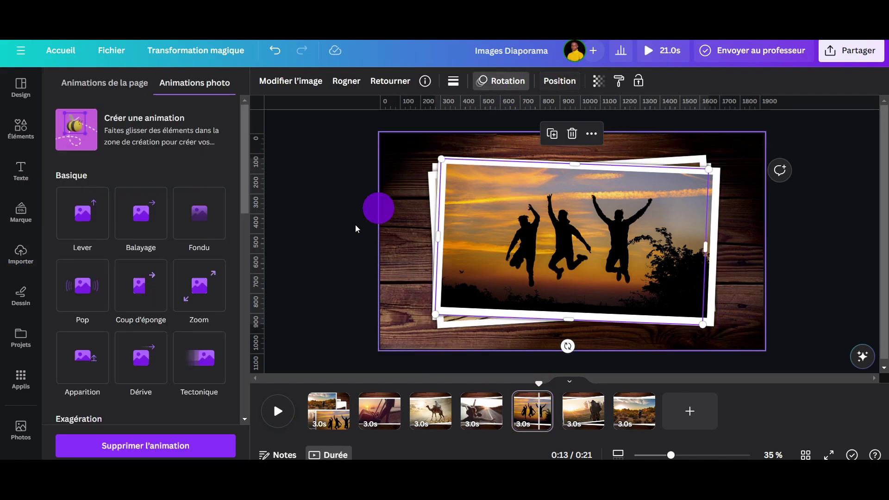
pyautogui.click(194, 449)
pyautogui.moveTo(537, 385); pyautogui.dragTo(501, 387)
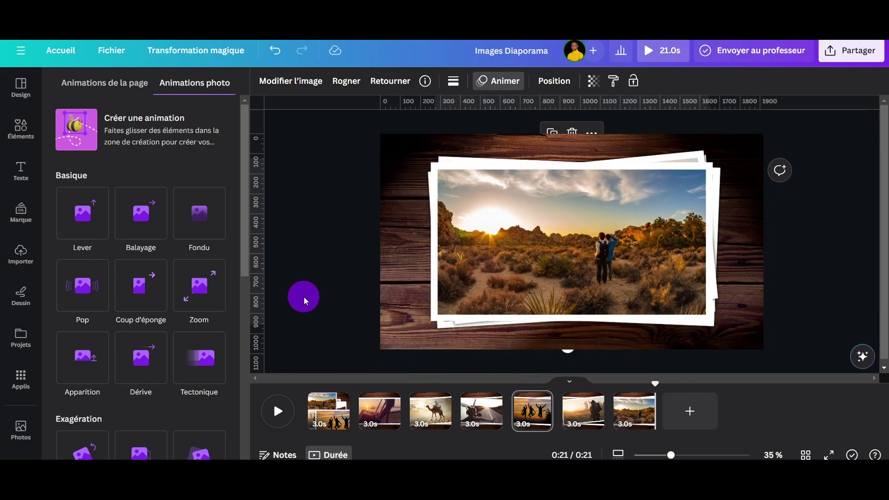
# Step: Open the audio library and browse its tracks and music categories
pyautogui.scroll(-2, 5, 162)
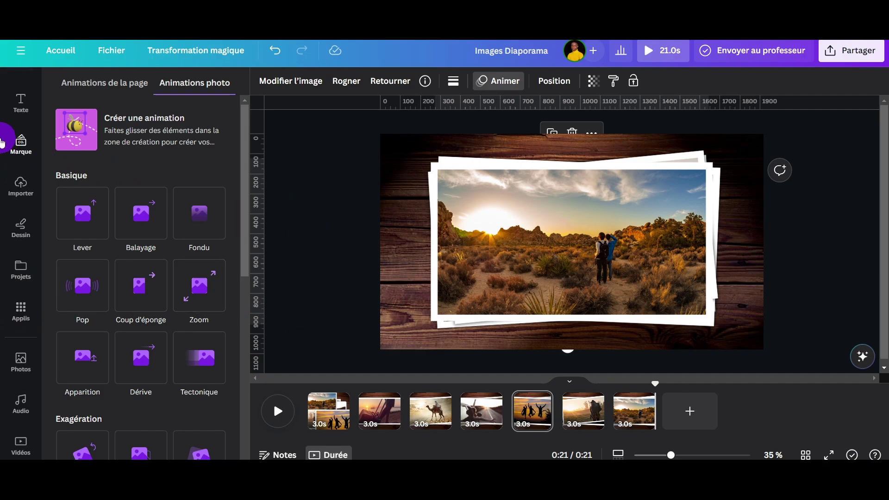
pyautogui.scroll(2, 6, 130)
pyautogui.scroll(-2, 6, 138)
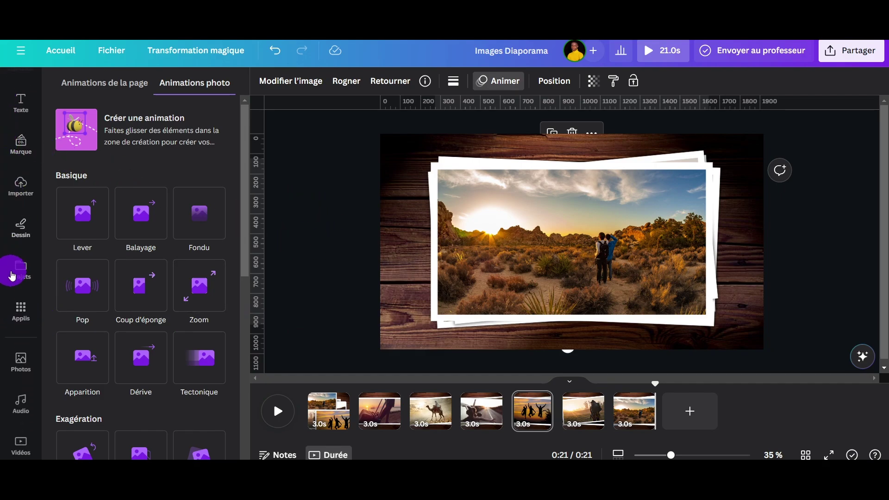
pyautogui.click(20, 400)
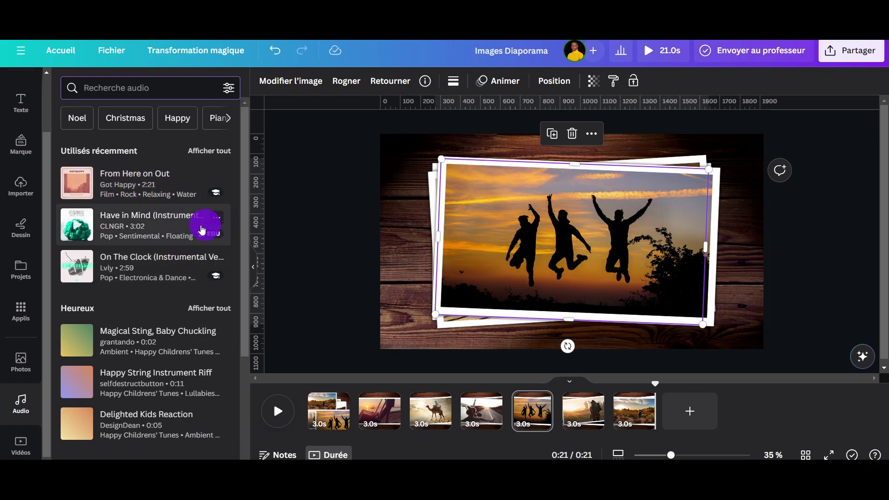
pyautogui.scroll(-5, 175, 226)
pyautogui.scroll(5, 176, 230)
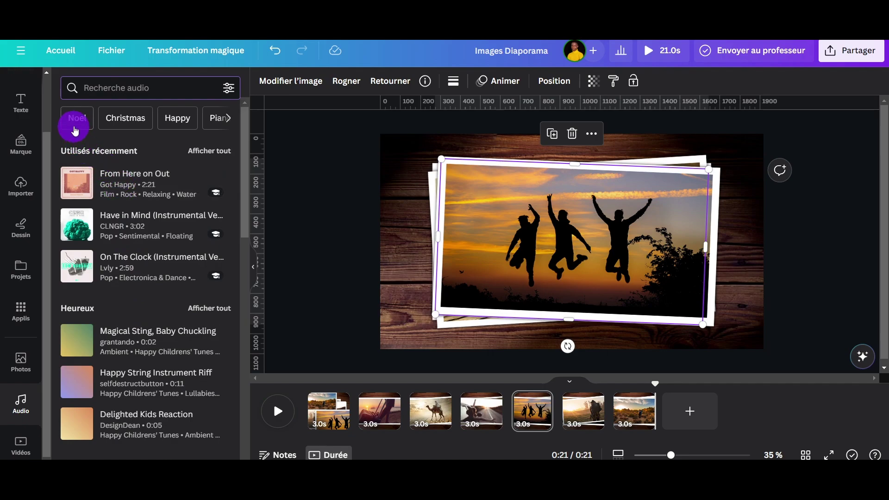
pyautogui.click(227, 118)
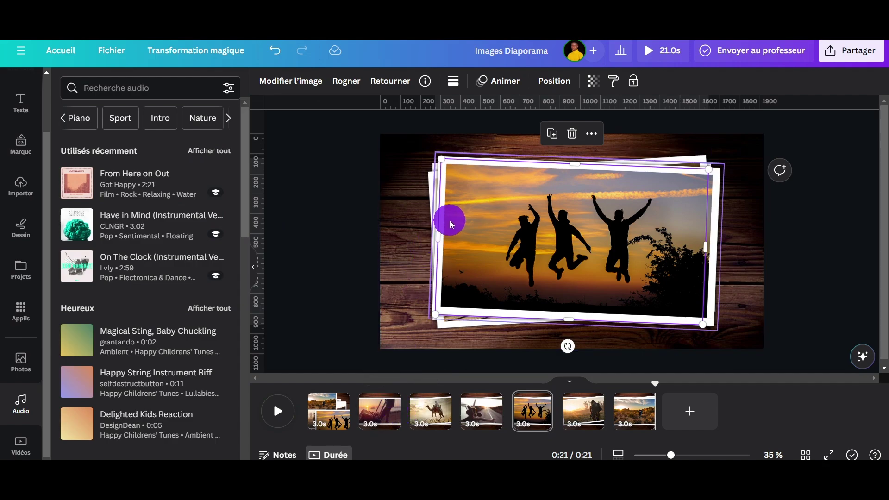
pyautogui.moveTo(95, 179)
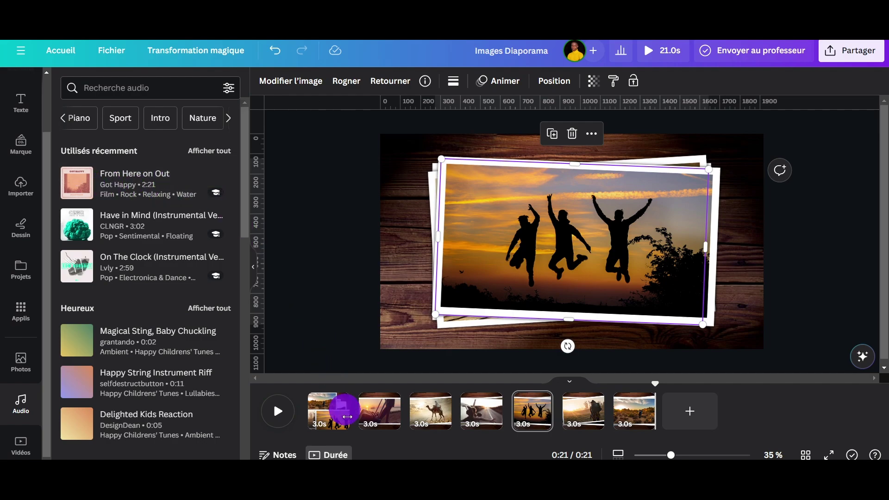
# Step: Delete the first page with the photo stack and add the track From Here on Out to the slideshow
pyautogui.click(329, 416)
pyautogui.press('Delete')
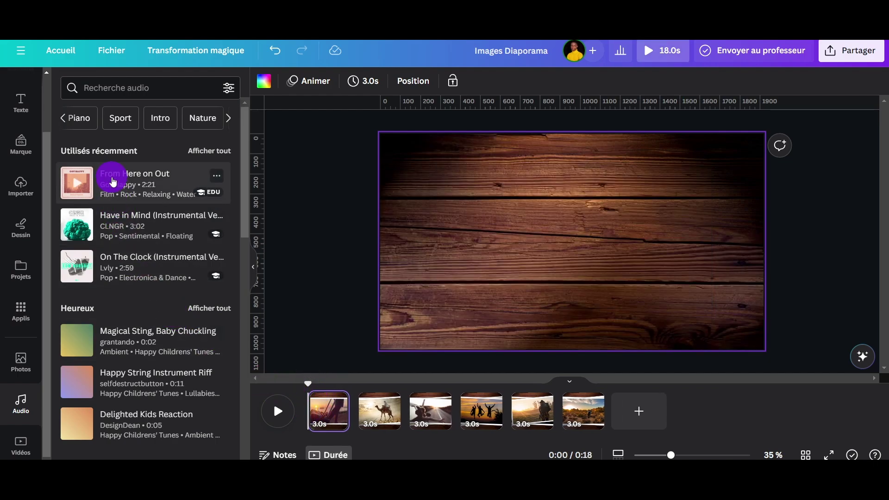
pyautogui.click(113, 181)
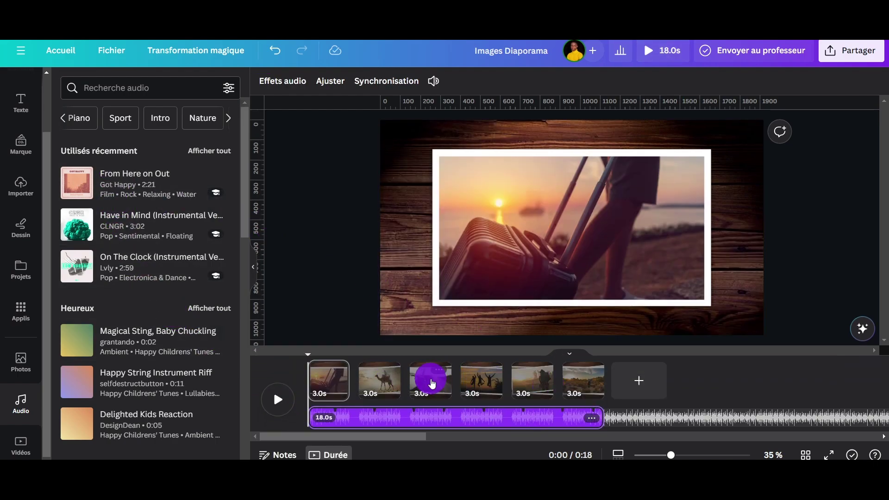
pyautogui.click(387, 425)
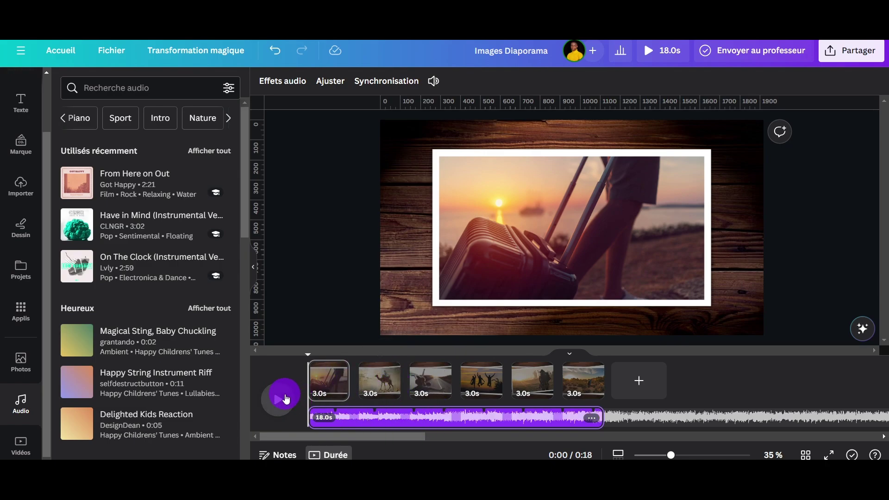
# Step: Preview the slideshow with its music and lower the track's volume to 35
pyautogui.click(286, 399)
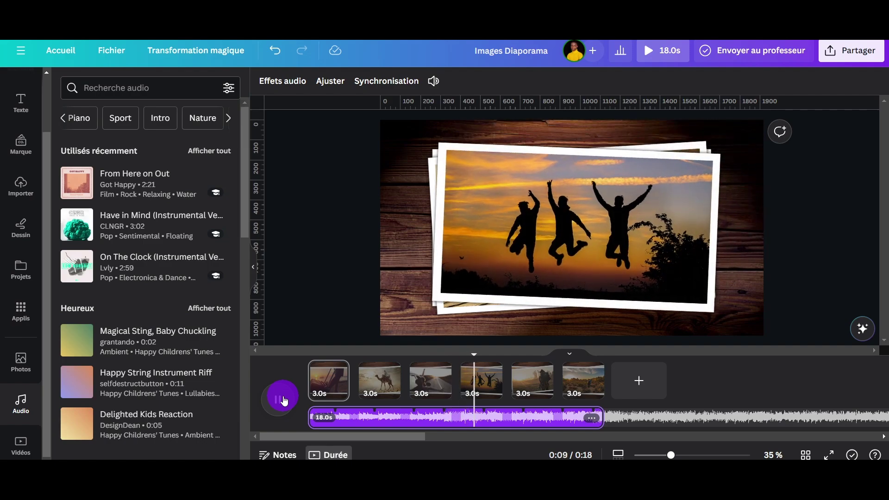
pyautogui.click(284, 400)
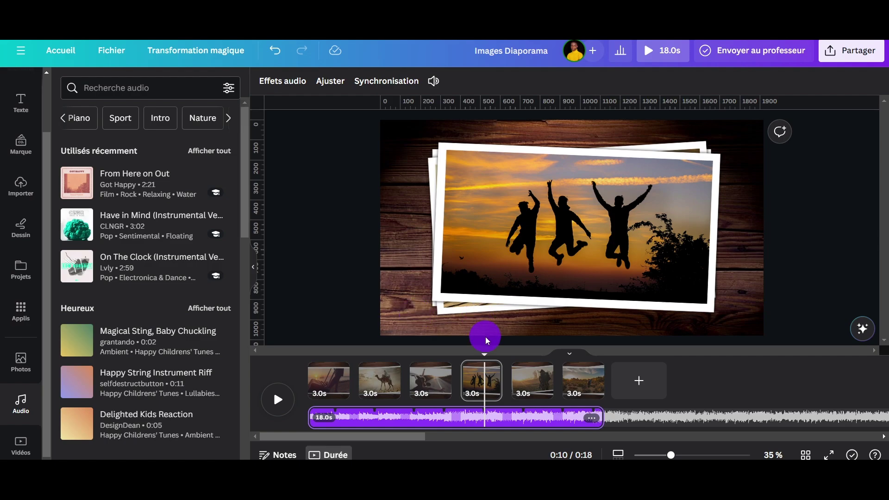
pyautogui.click(432, 81)
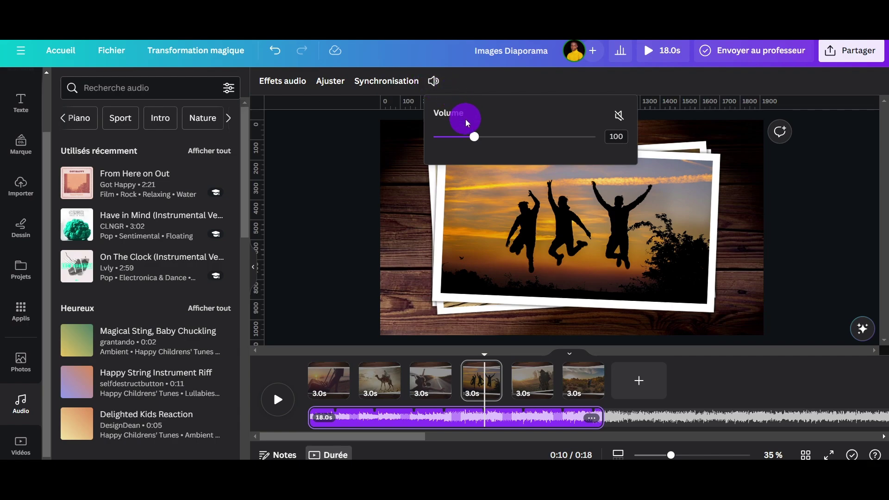
pyautogui.moveTo(472, 137); pyautogui.dragTo(450, 144)
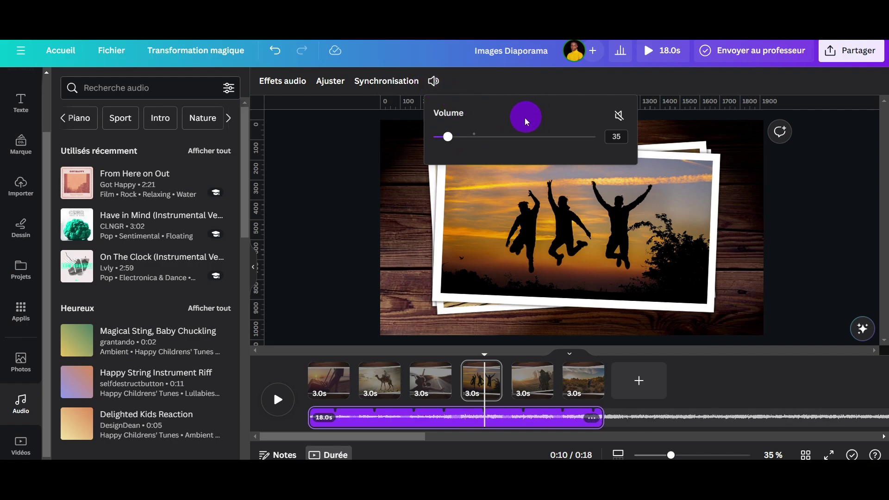
pyautogui.click(604, 327)
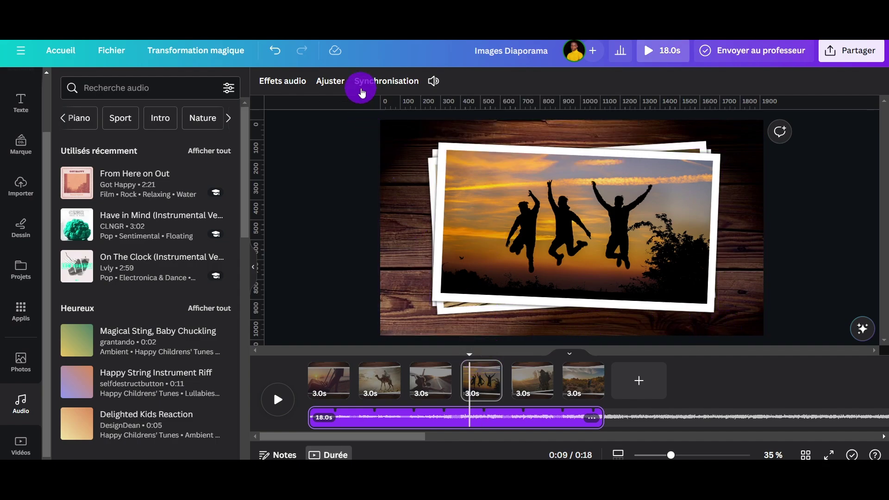
# Step: Open the music track's synchronization settings and try the automatic syncing of pages to the music
pyautogui.click(370, 87)
pyautogui.click(230, 131)
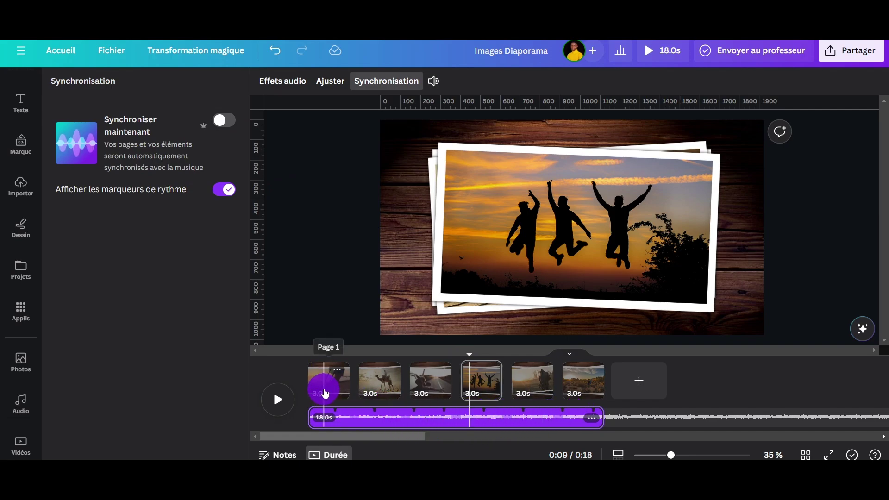
# Step: Shorten the six pages to the music's beat markers, at 1.9, 2.1, 2.1, 2.2, 2.1 and 2.1 seconds, and preview the video
pyautogui.click(325, 392)
pyautogui.moveTo(669, 456)
pyautogui.mouseDown()
pyautogui.moveTo(660, 453)
pyautogui.moveTo(677, 455)
pyautogui.mouseUp()
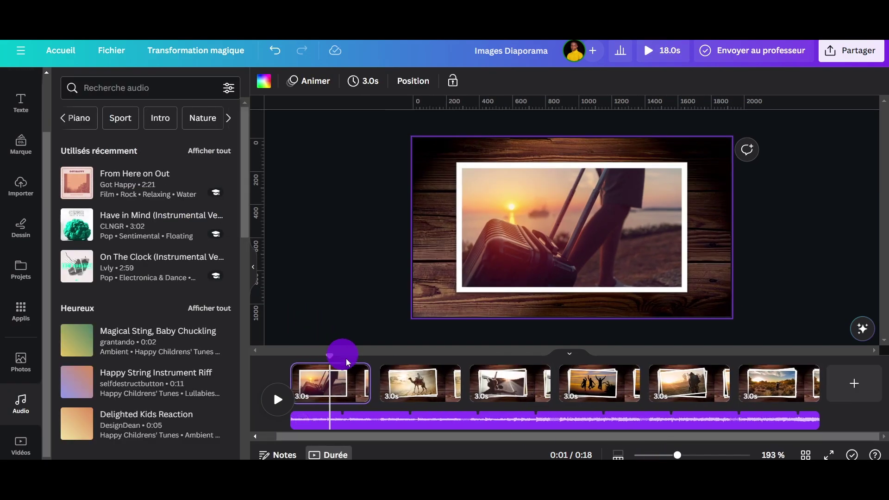
pyautogui.moveTo(377, 377); pyautogui.dragTo(355, 384)
pyautogui.moveTo(443, 381); pyautogui.dragTo(424, 383)
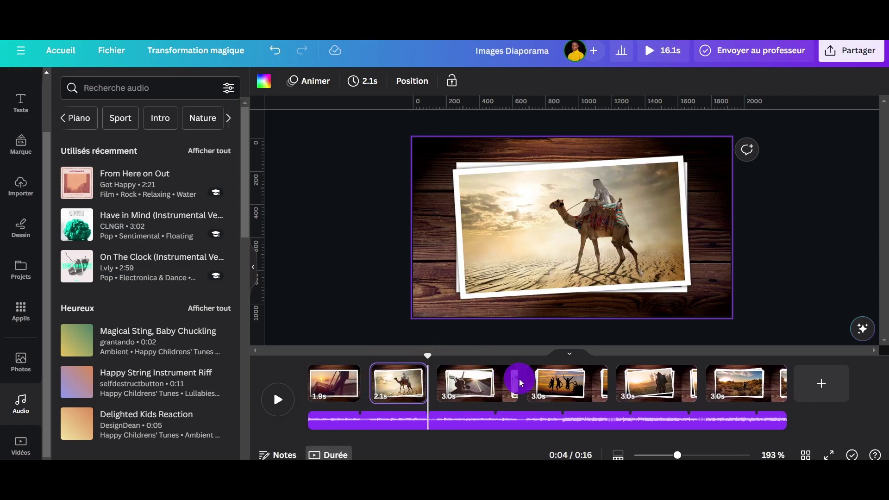
pyautogui.moveTo(510, 381); pyautogui.dragTo(494, 385)
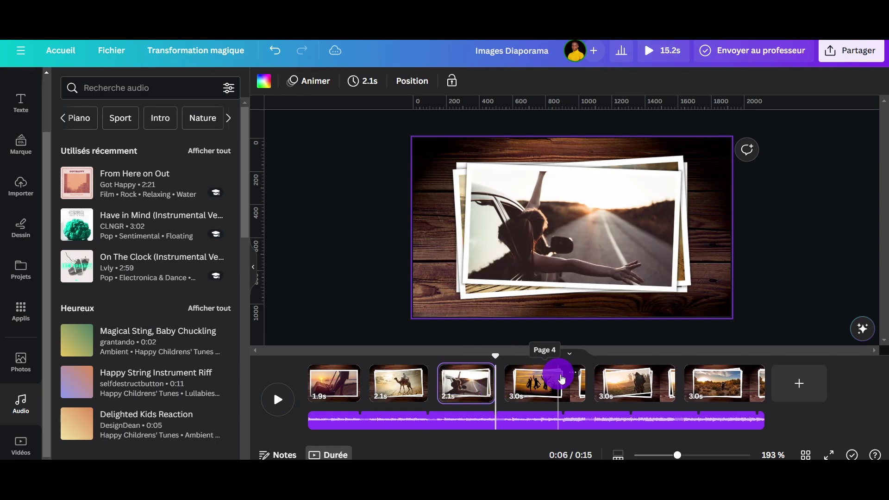
pyautogui.moveTo(581, 382); pyautogui.dragTo(561, 387)
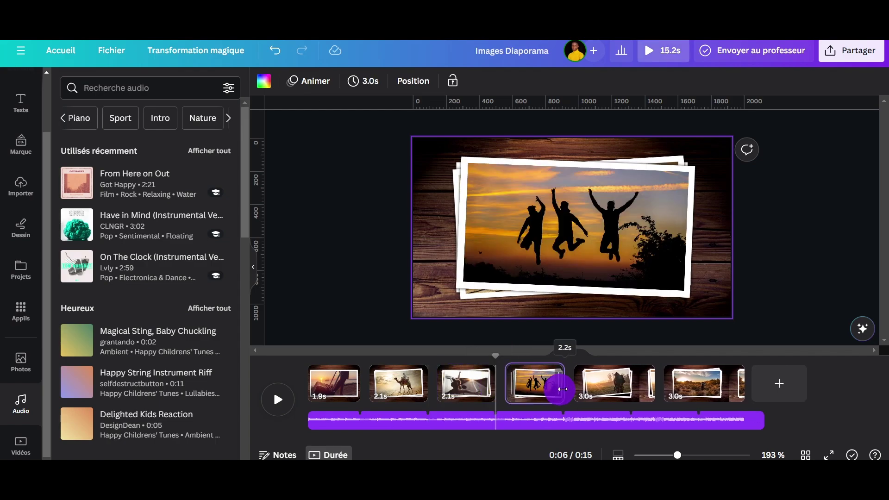
pyautogui.moveTo(645, 386); pyautogui.dragTo(625, 389)
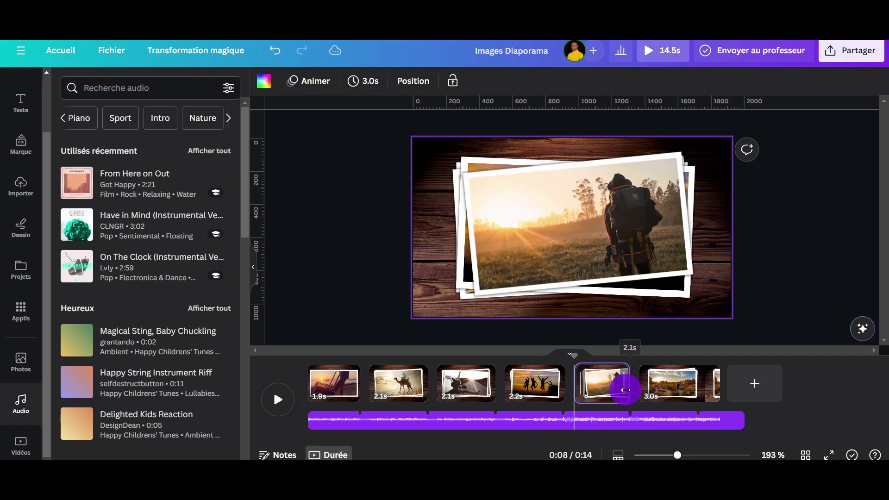
pyautogui.moveTo(720, 385); pyautogui.dragTo(697, 385)
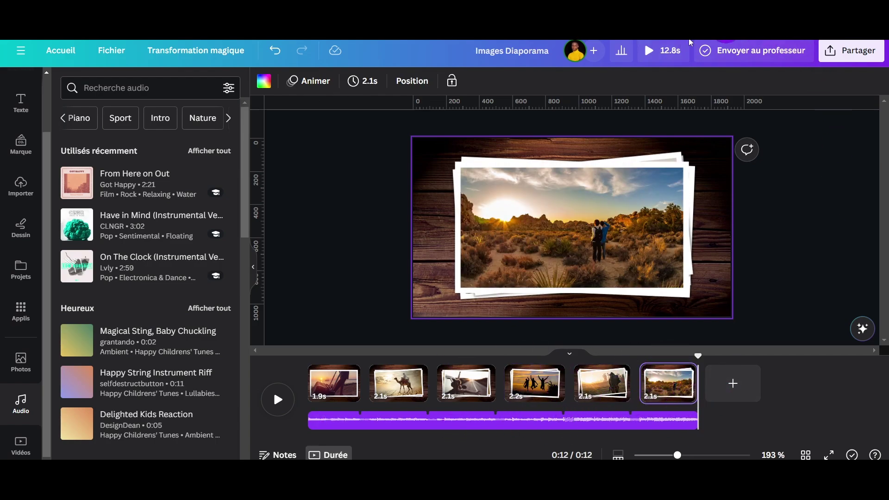
pyautogui.click(652, 50)
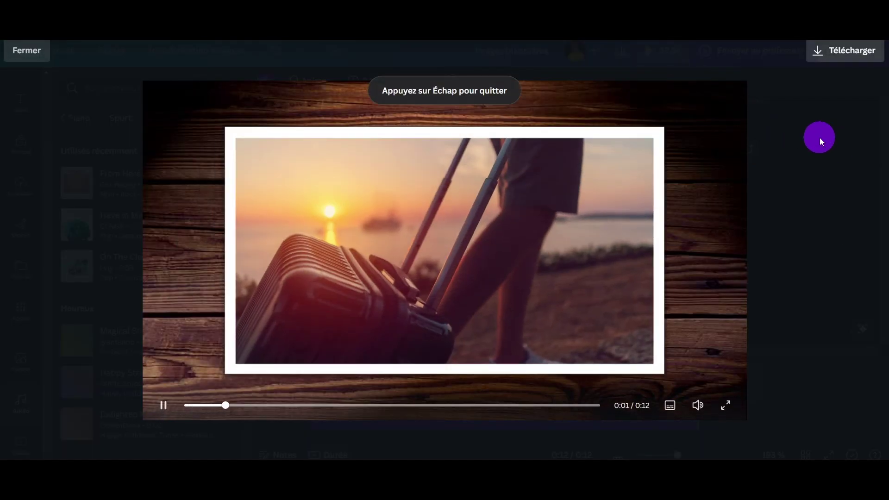